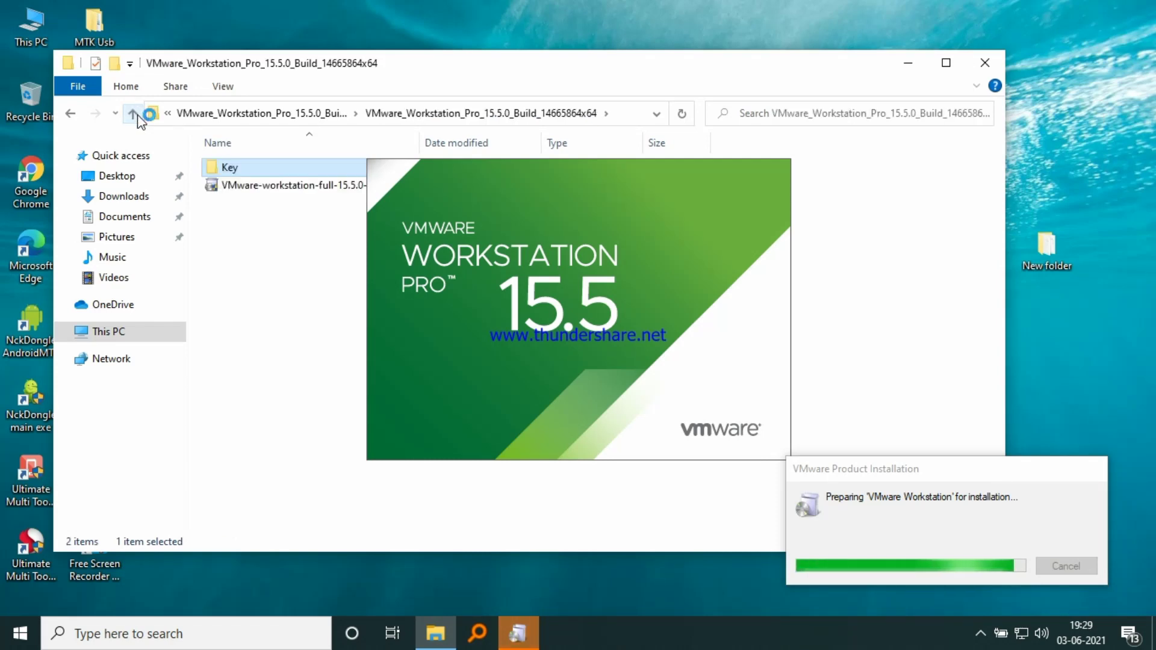
left_click(909, 64)
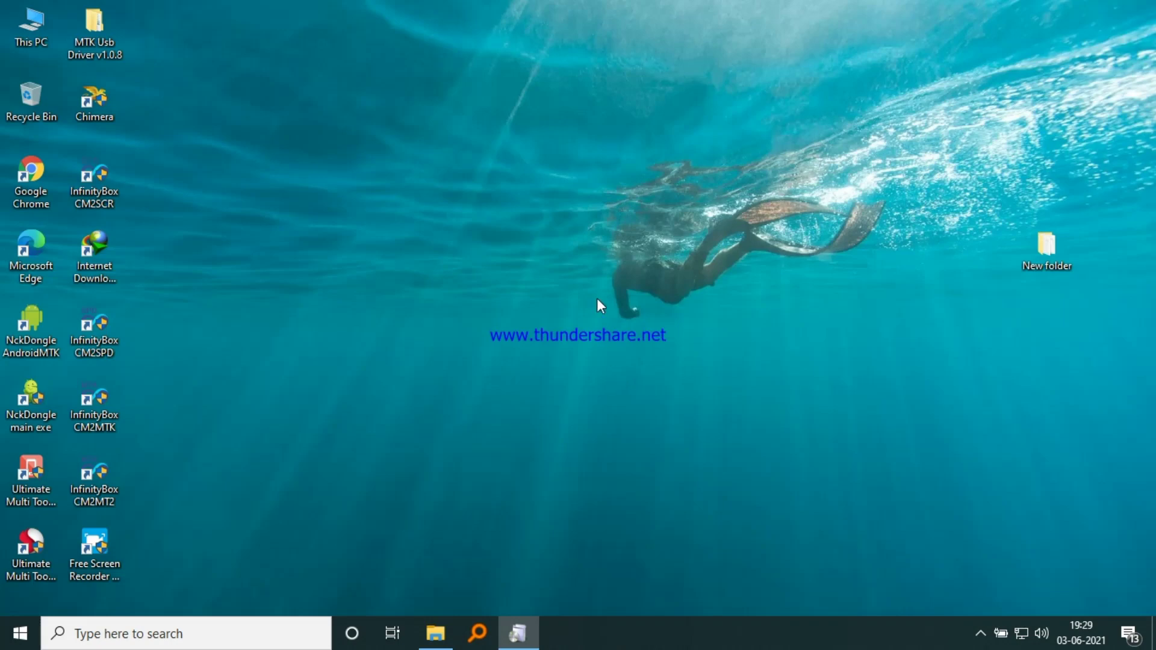
left_click(981, 633)
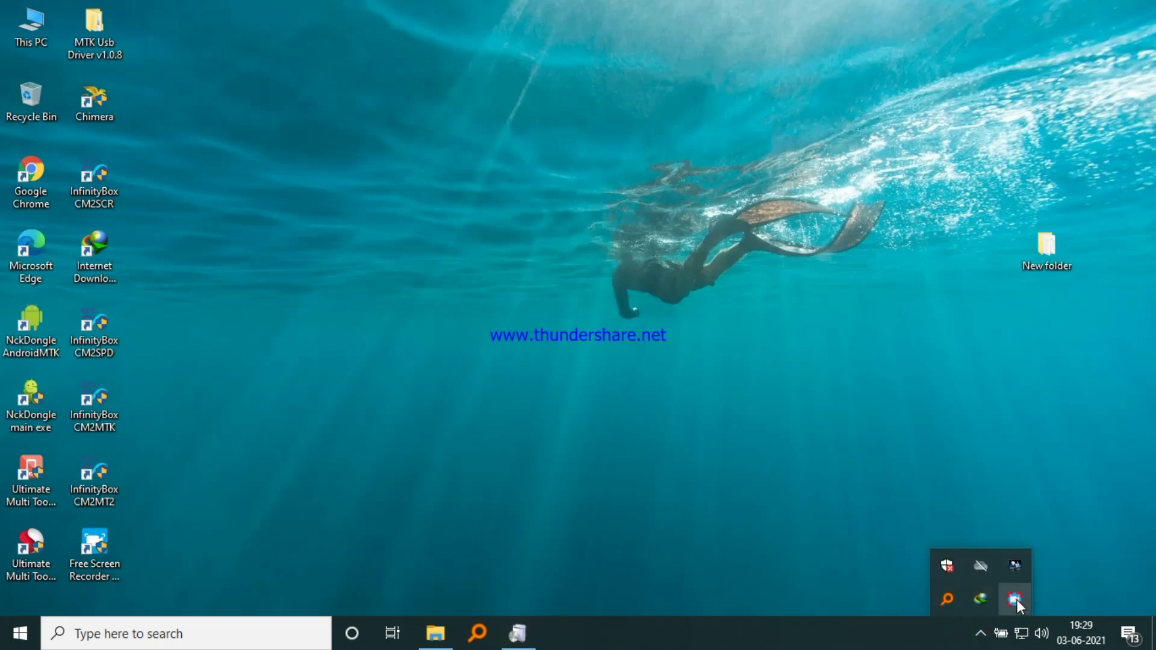
left_click(1018, 600)
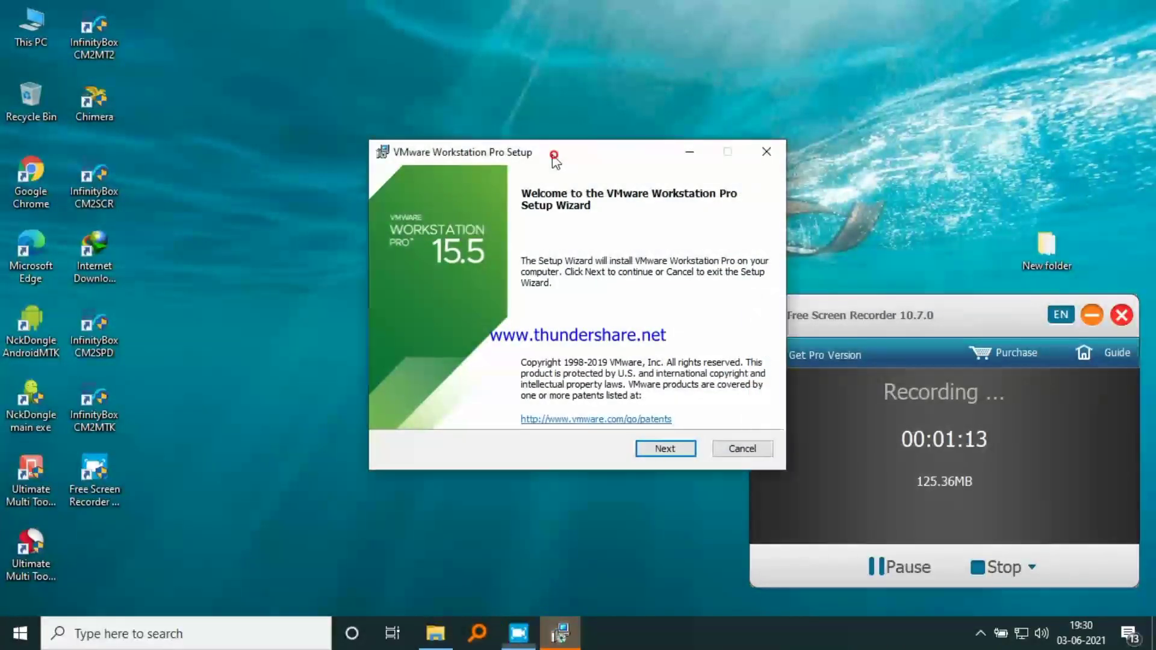
- Accept the VMware Workstation Pro license agreement and include the Enhanced Keyboard Driver in the custom setup
left_click_drag(589, 150, 483, 104)
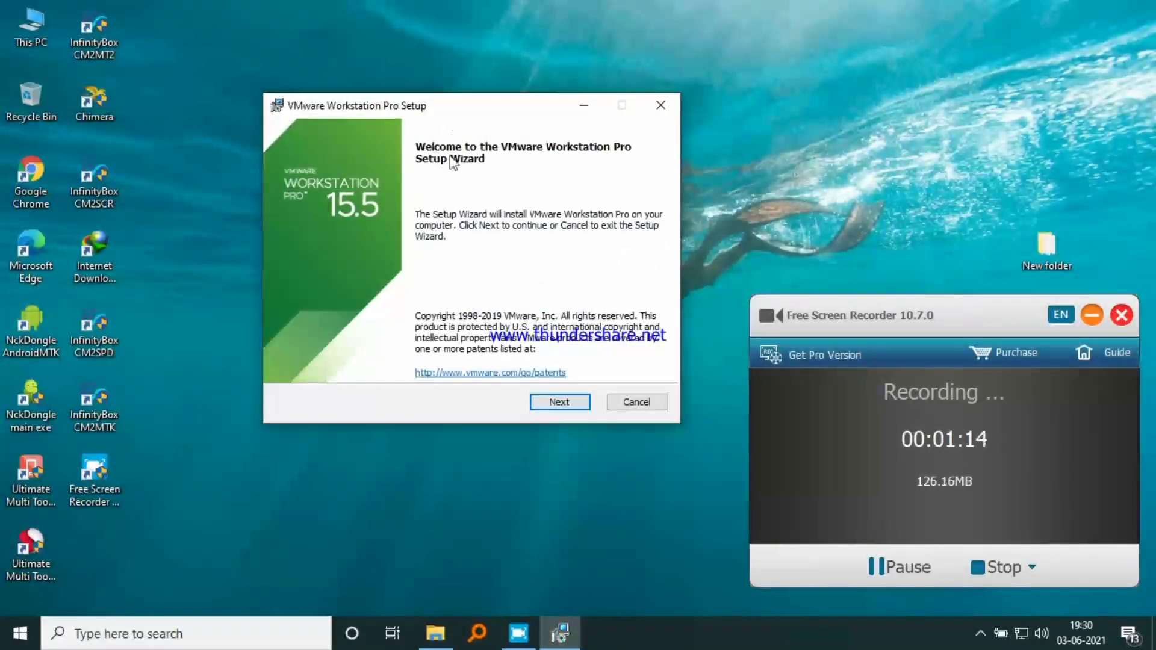
left_click(575, 407)
left_click(291, 362)
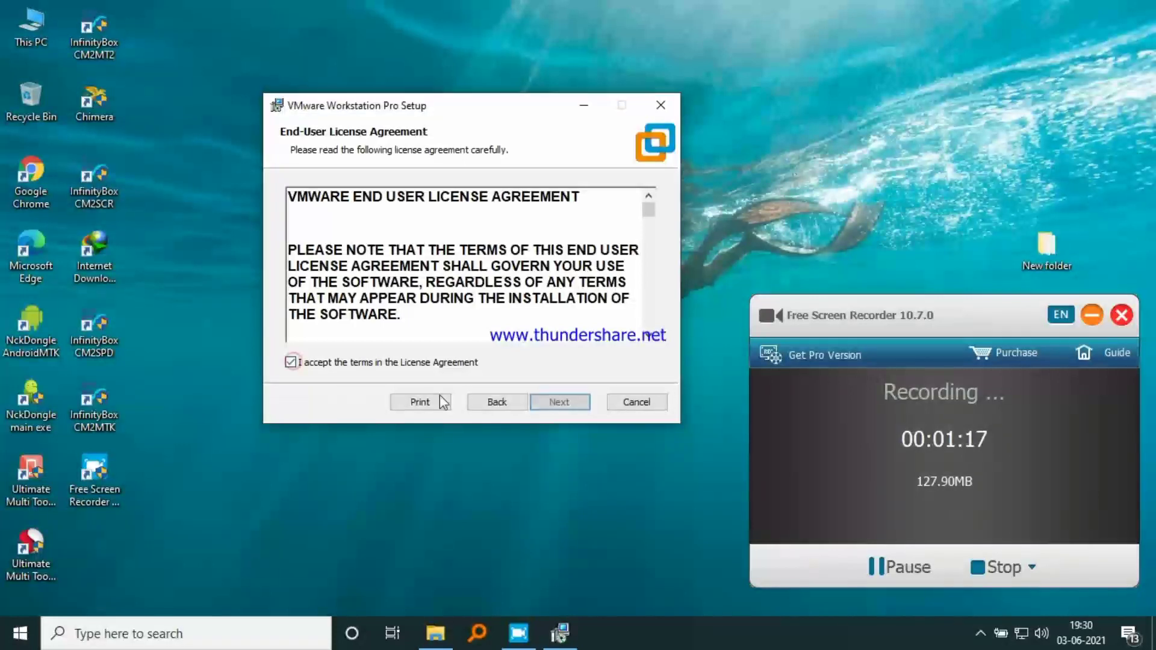
left_click(557, 403)
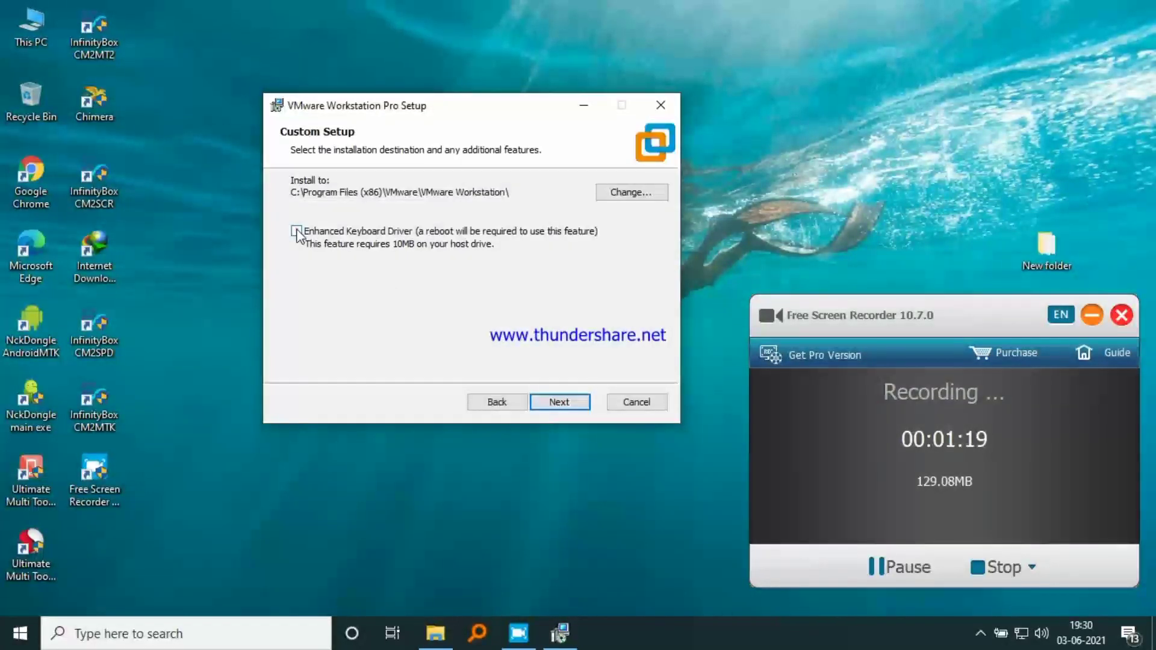
left_click(297, 231)
left_click(559, 404)
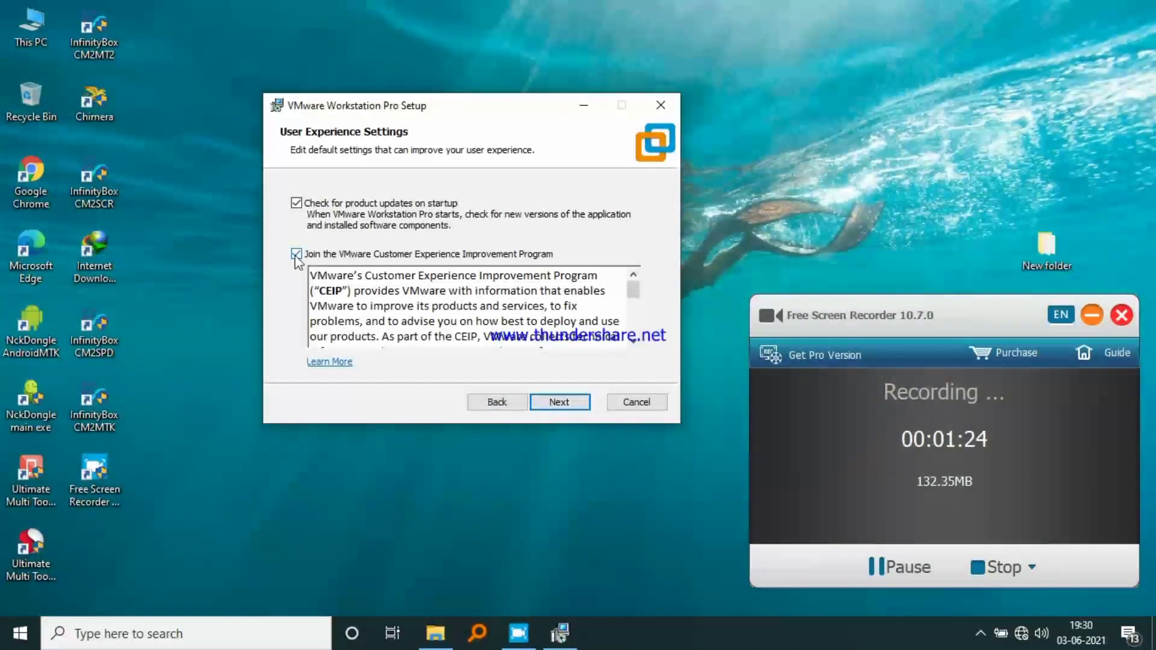
- Keep the user experience settings and the Desktop and Start Menu Programs Folder shortcuts, and start the installation
left_click(550, 402)
left_click(308, 249)
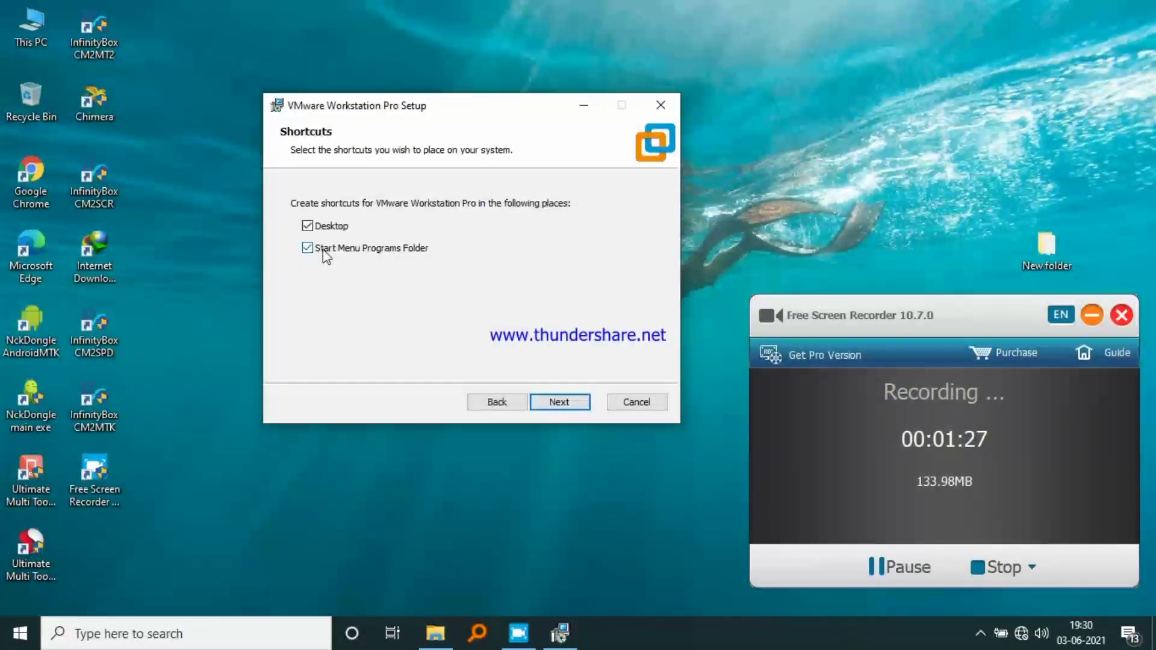
left_click(556, 405)
left_click(556, 404)
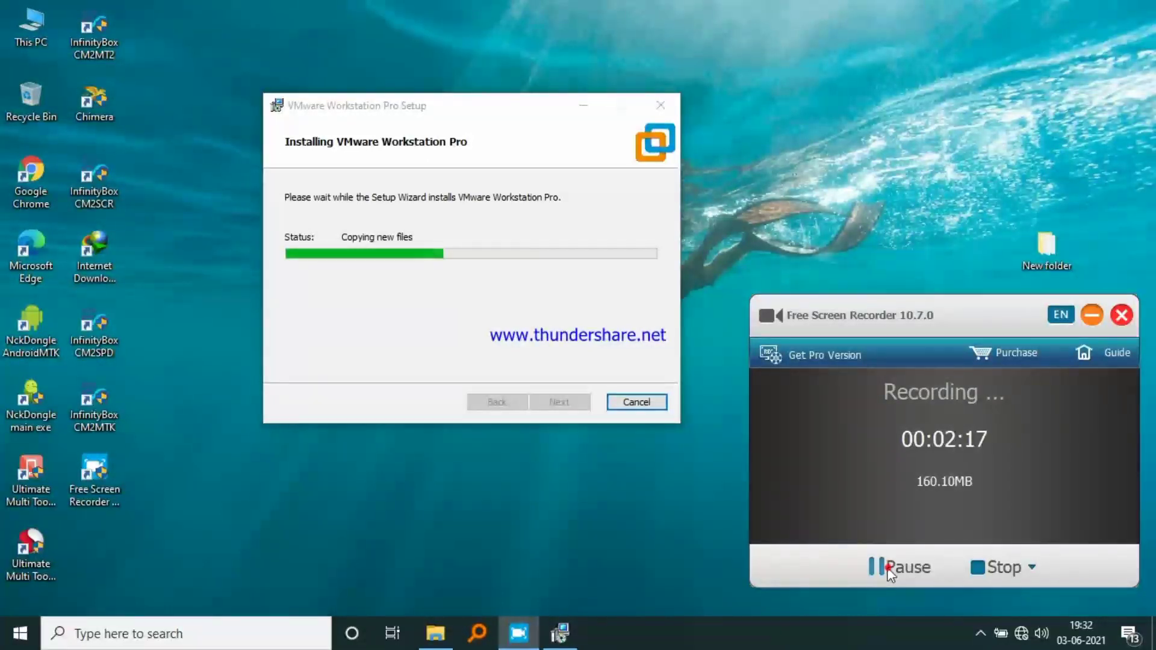
left_click(1092, 314)
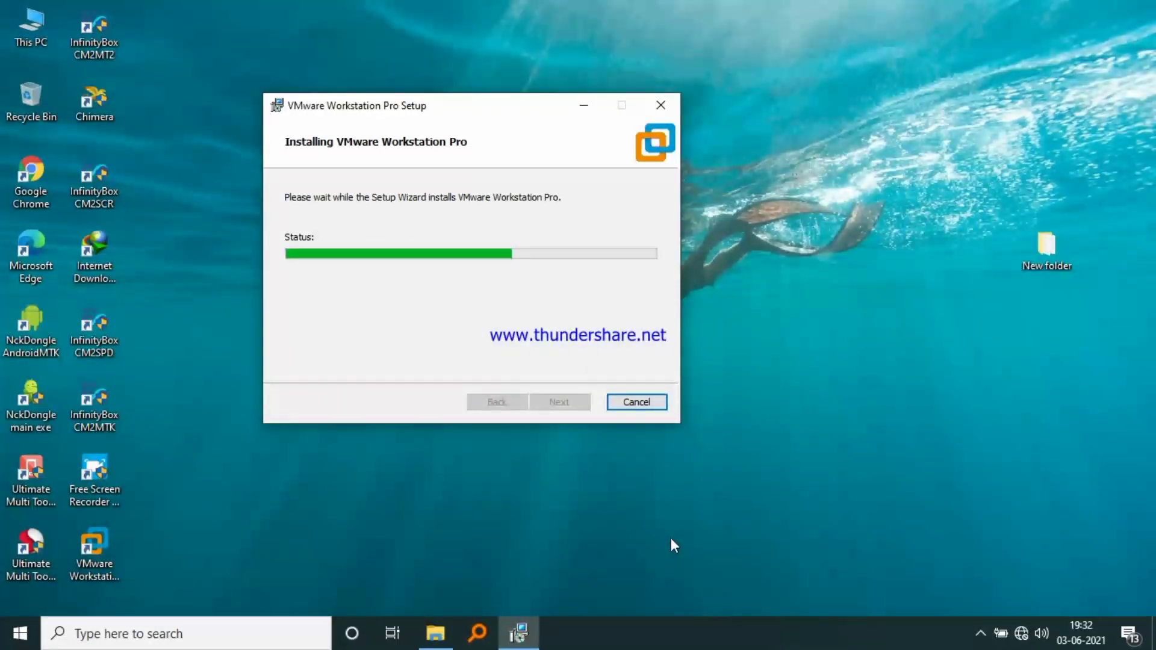
left_click(981, 632)
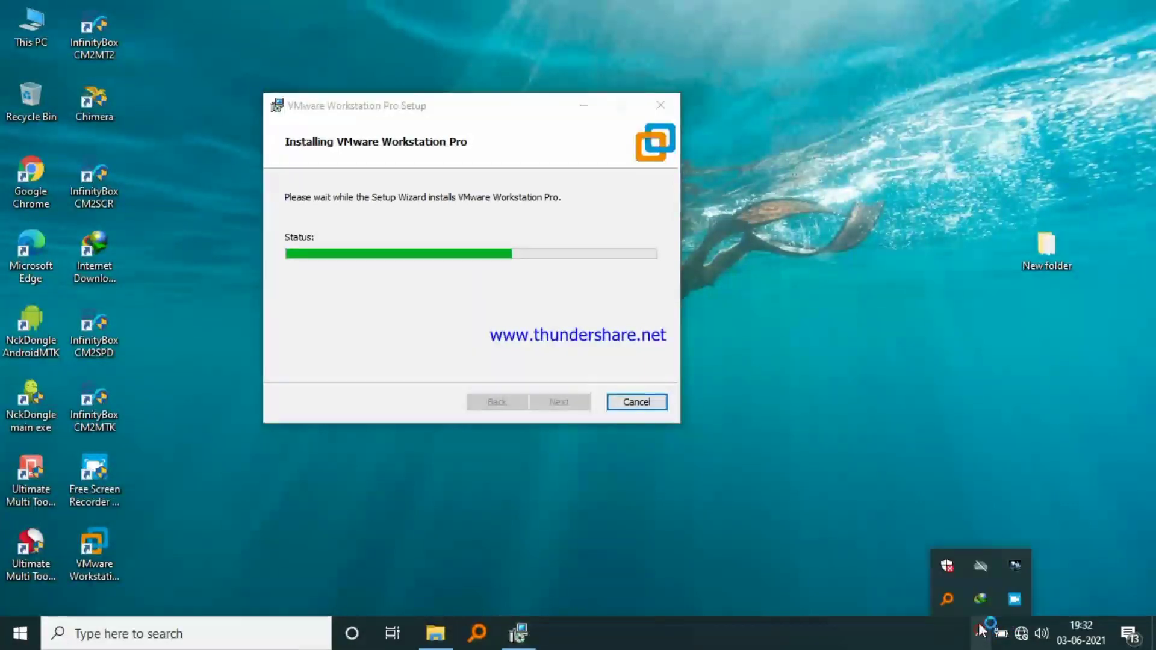
left_click(1015, 601)
left_click(880, 565)
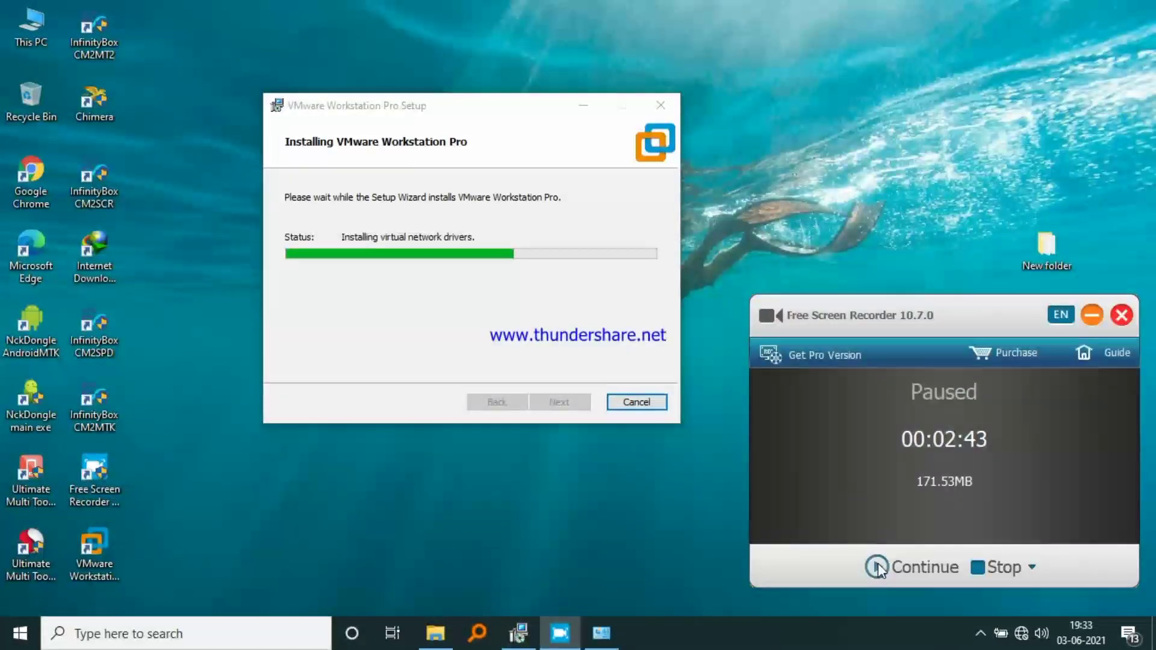
left_click(881, 565)
left_click(1092, 315)
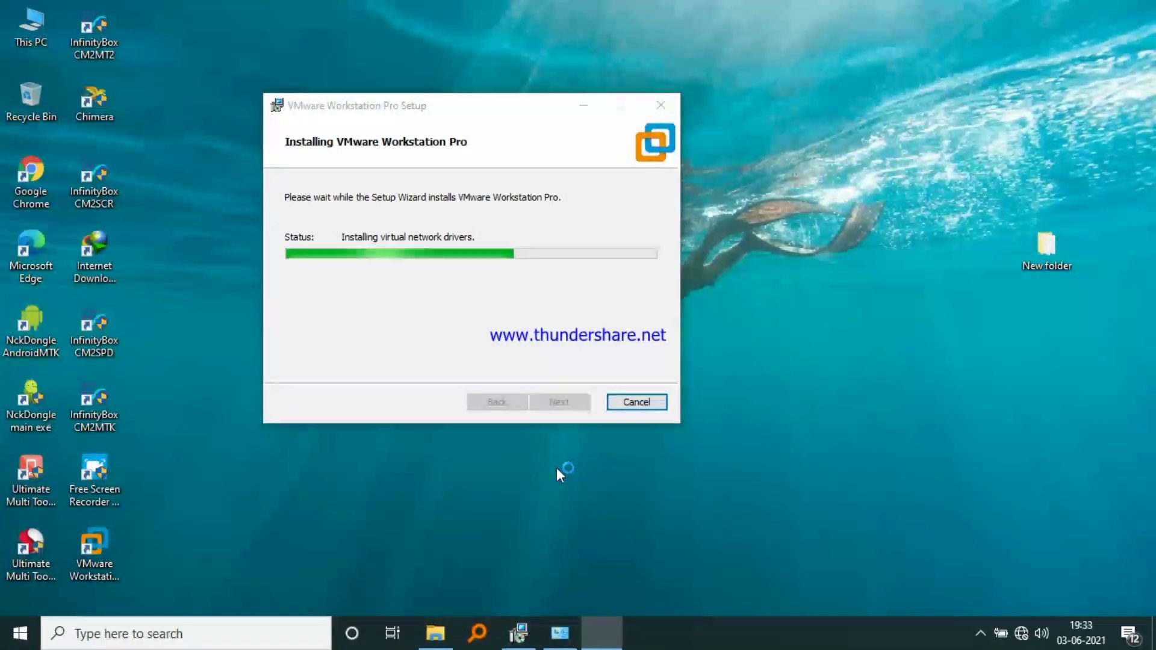
left_click(982, 635)
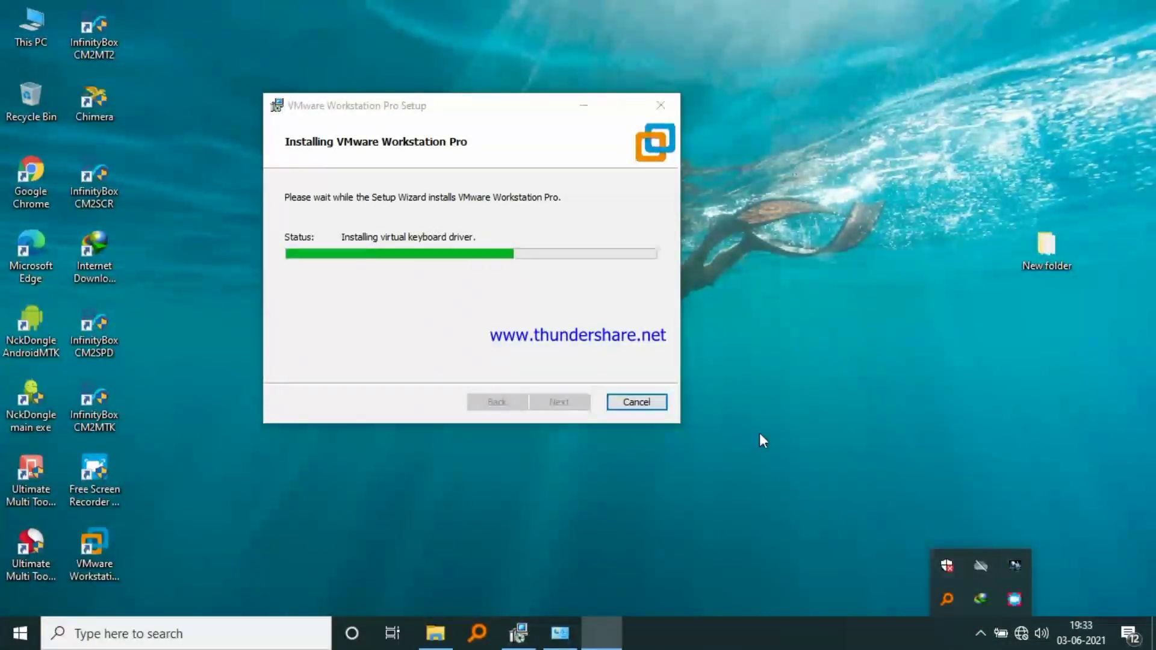
left_click(759, 453)
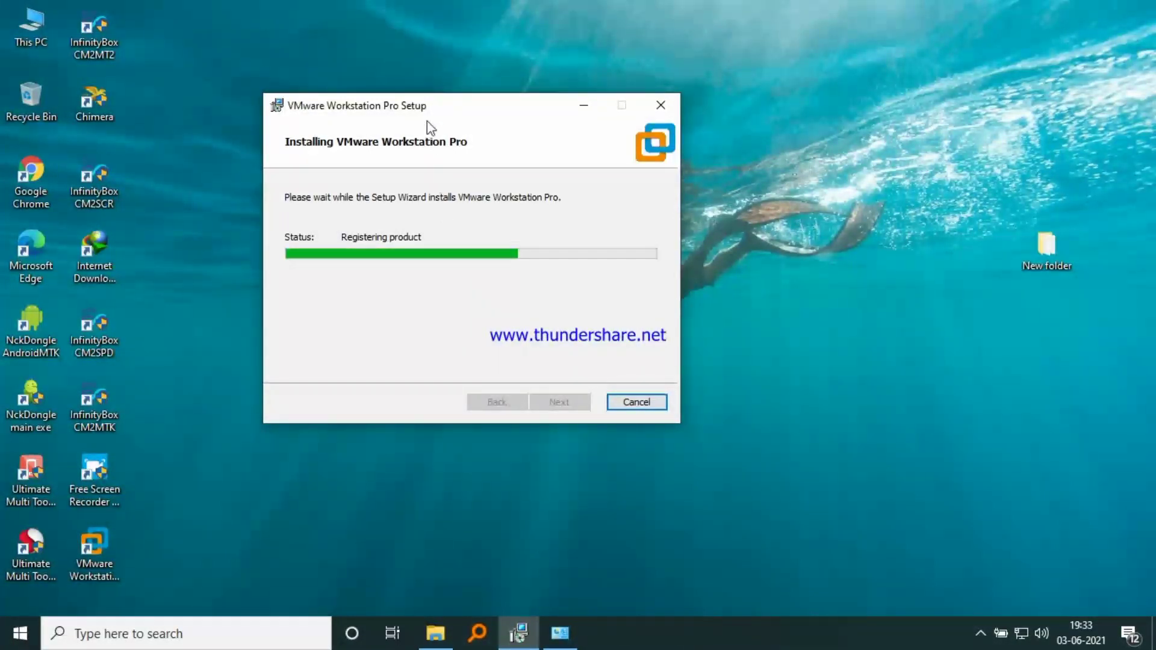
- Paste the product license key into the setup wizard's license field and submit it
left_click_drag(427, 111, 487, 96)
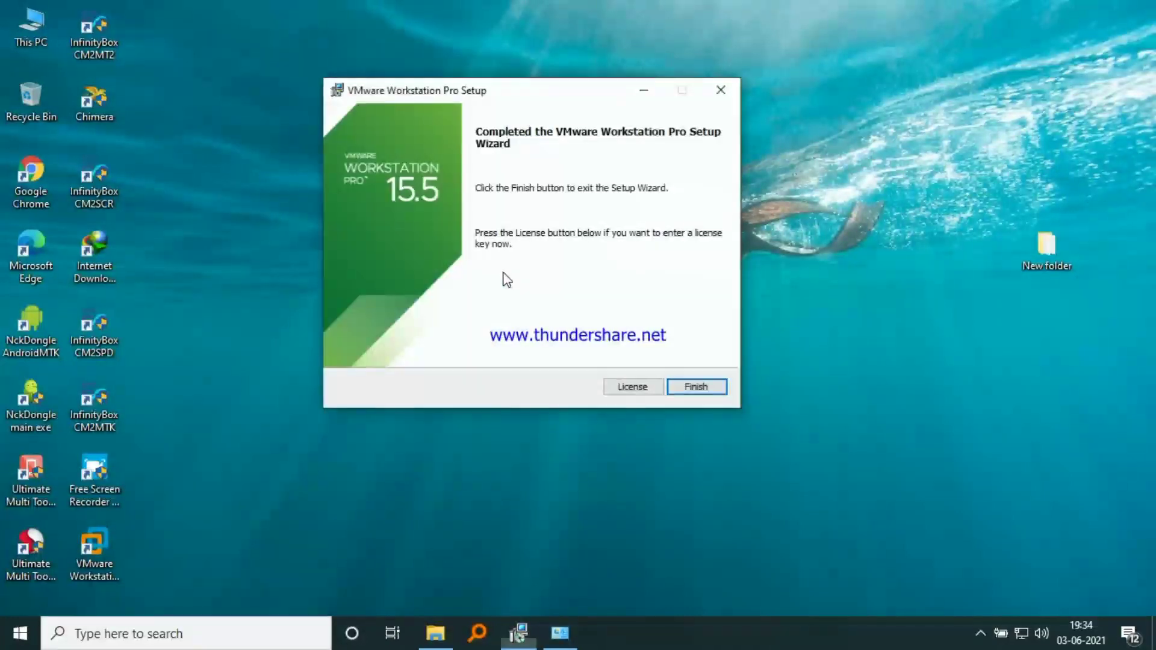
left_click(631, 391)
left_click(436, 194)
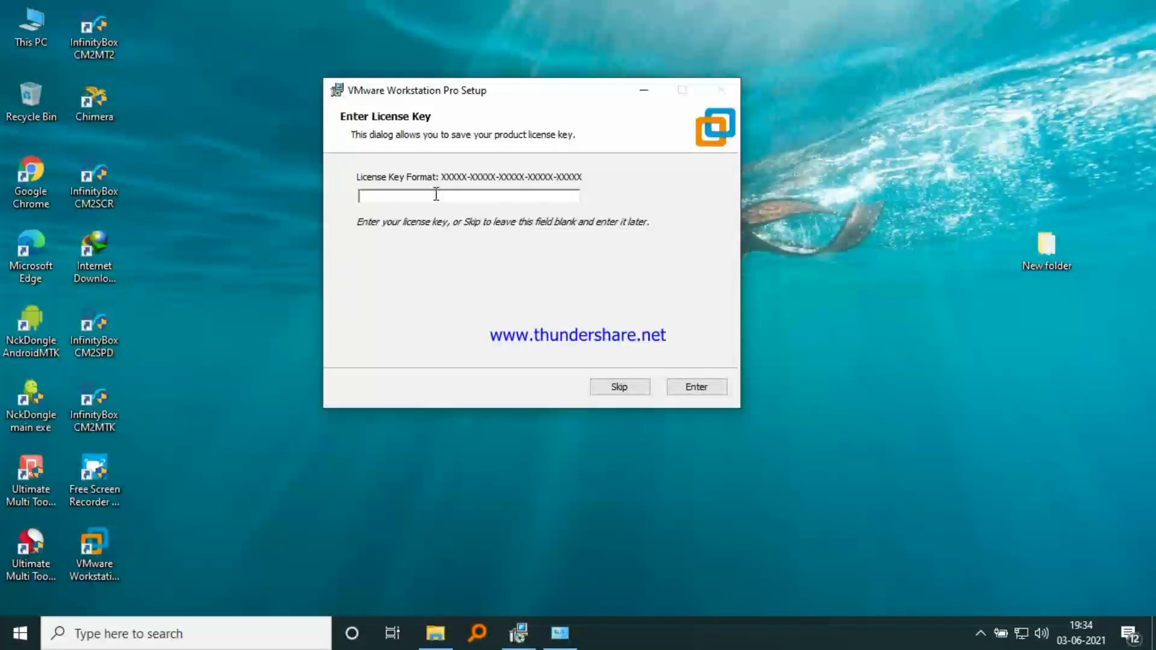
key("ctrl+v")
left_click(698, 386)
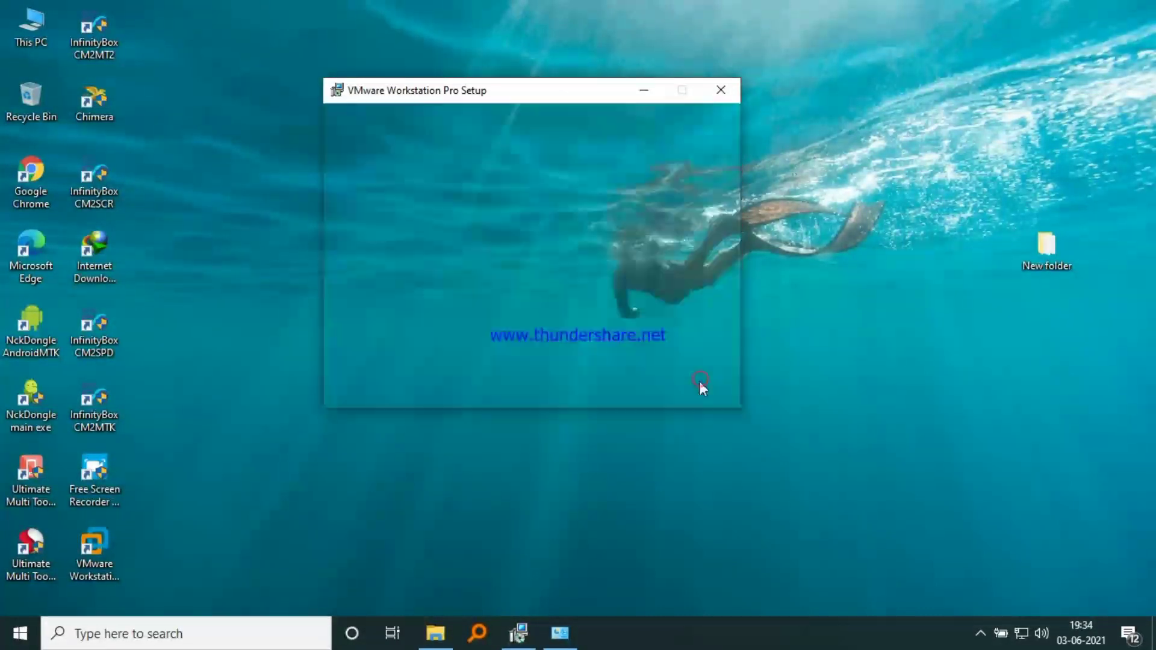
- Finish the VMware Workstation Pro setup wizard and restart the system to apply the configuration changes
left_click(706, 388)
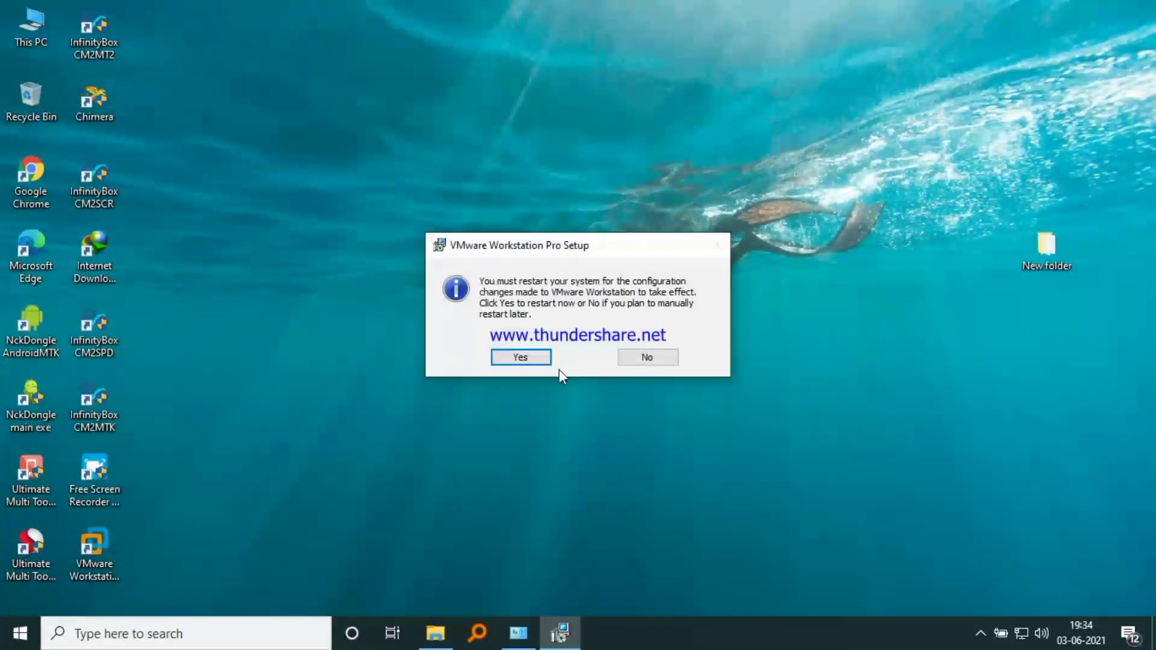
left_click(642, 361)
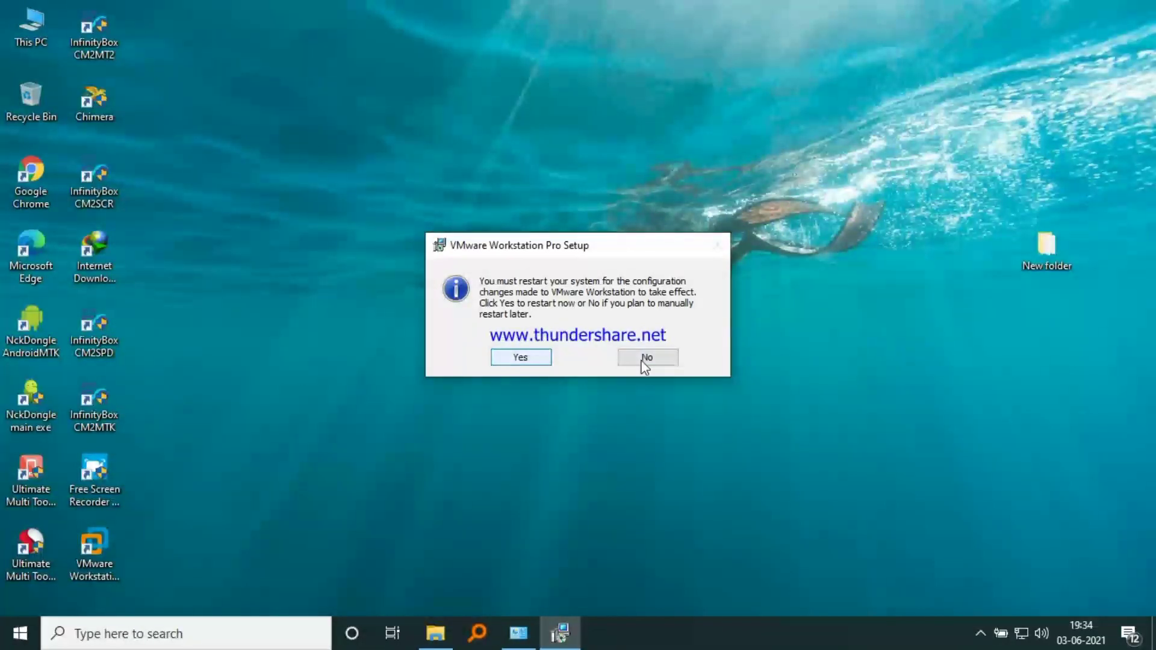
left_click(522, 358)
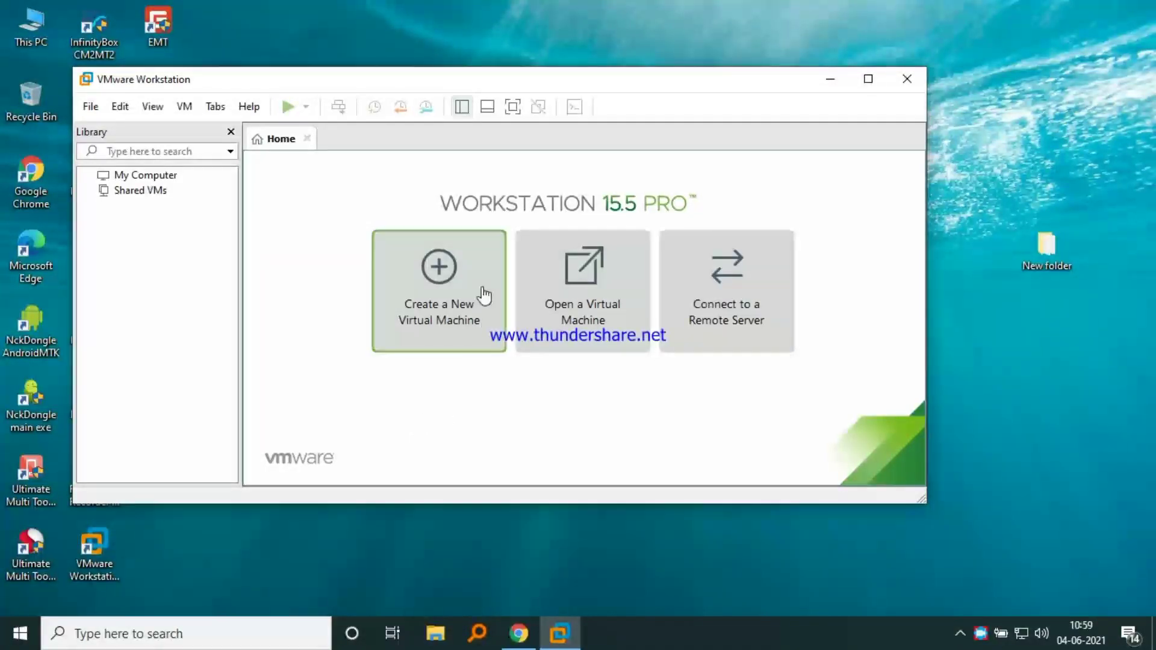
- Check the guest operating systems offered for a typical new virtual machine without an installer disc, and cancel the wizard
left_click(465, 299)
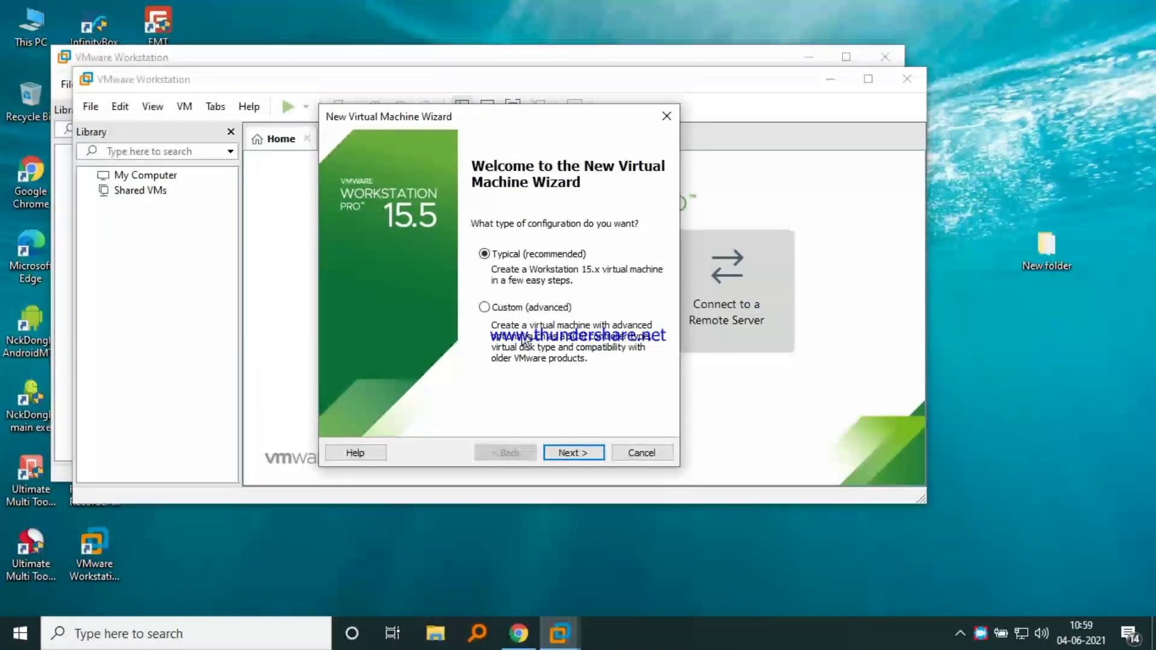
left_click(579, 453)
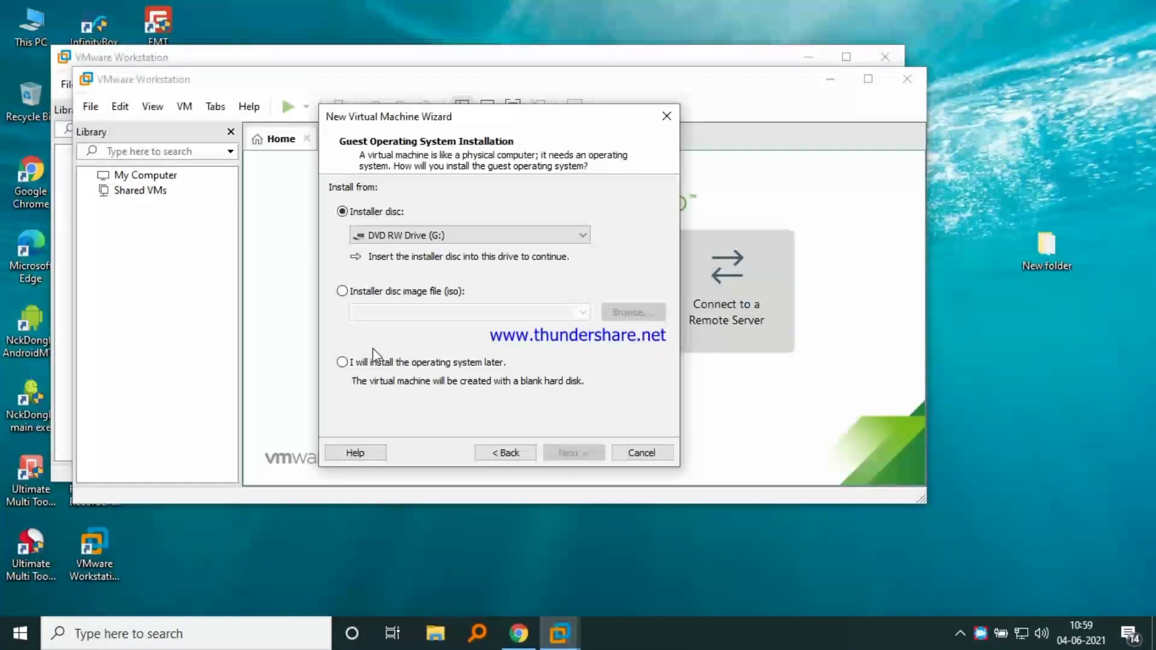
left_click(345, 363)
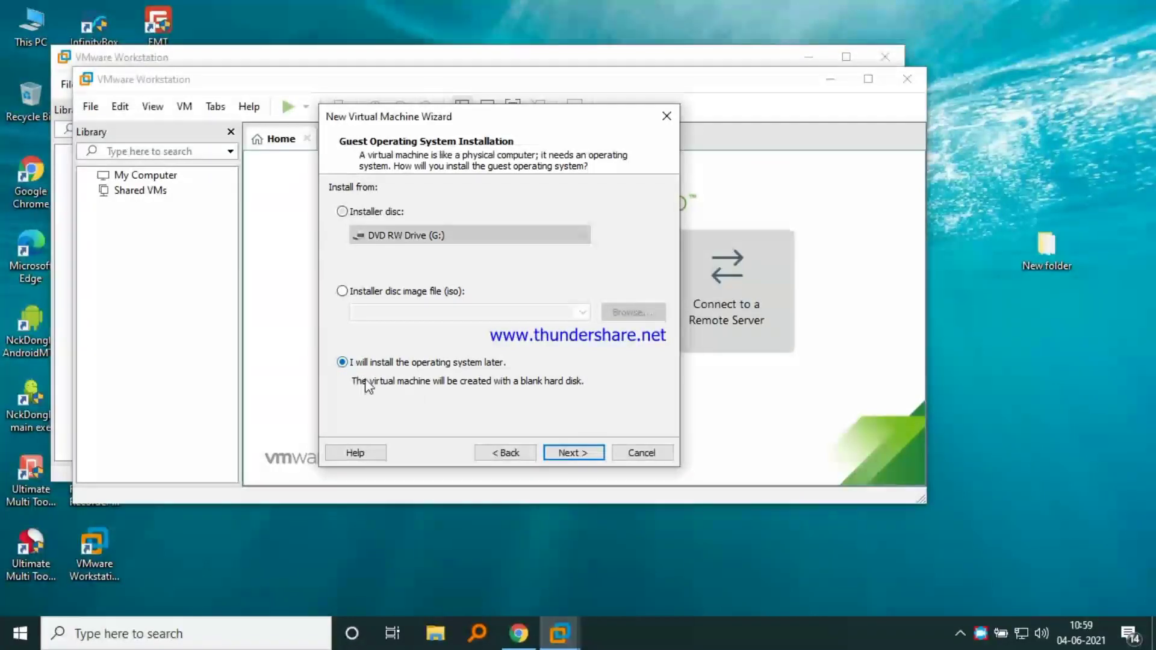
left_click(561, 453)
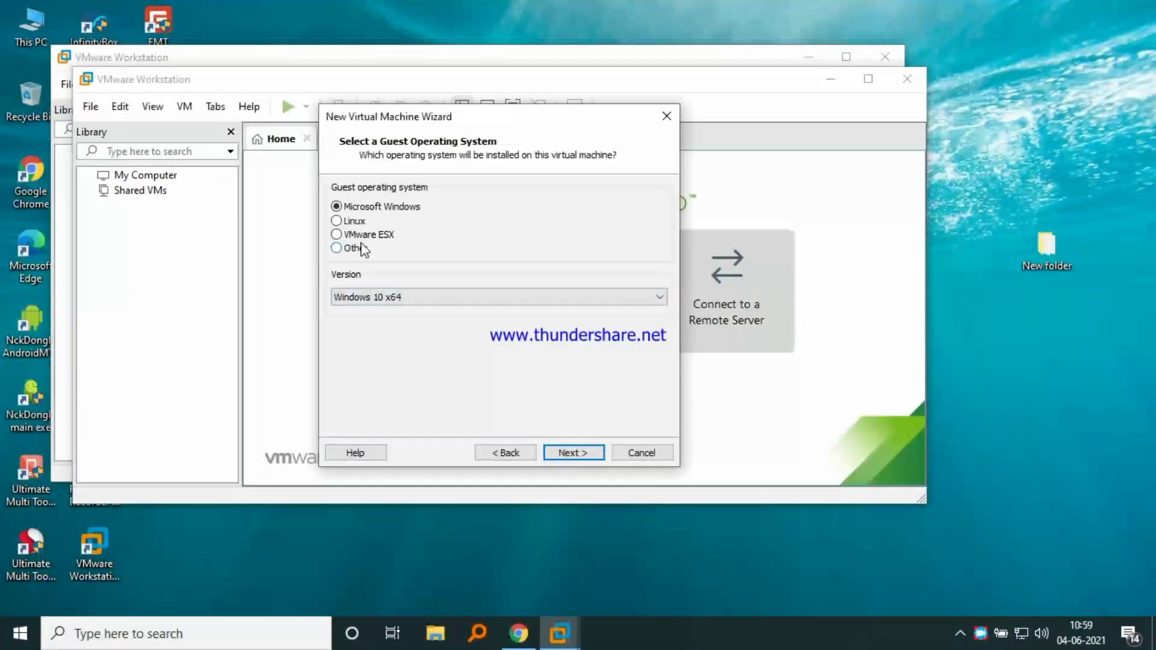
left_click(637, 459)
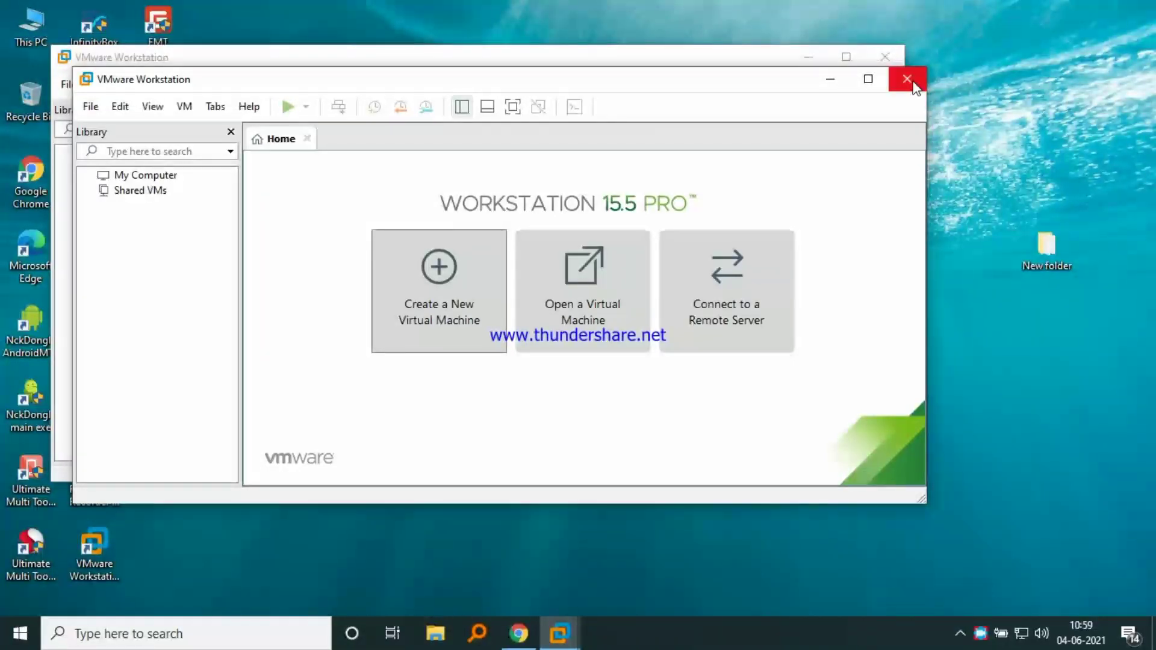
- Postpone the Workstation 16 Pro update offer and open the unlocker folder inside the mac folder on the MACOS (F:) drive
left_click(981, 635)
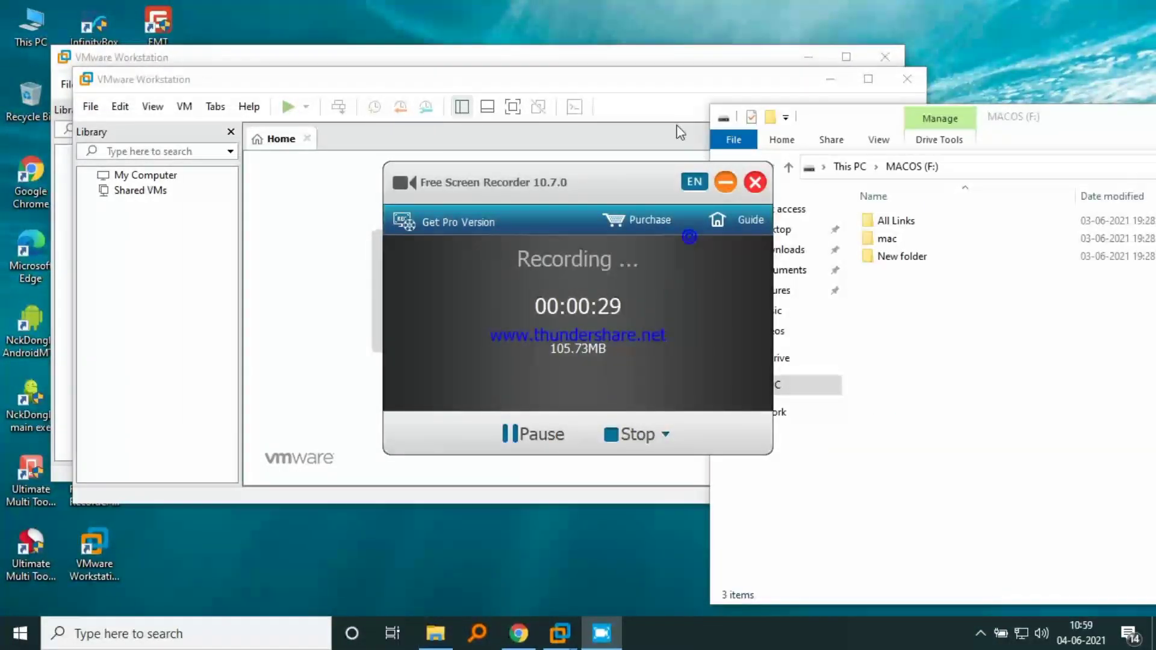
double_click(888, 239)
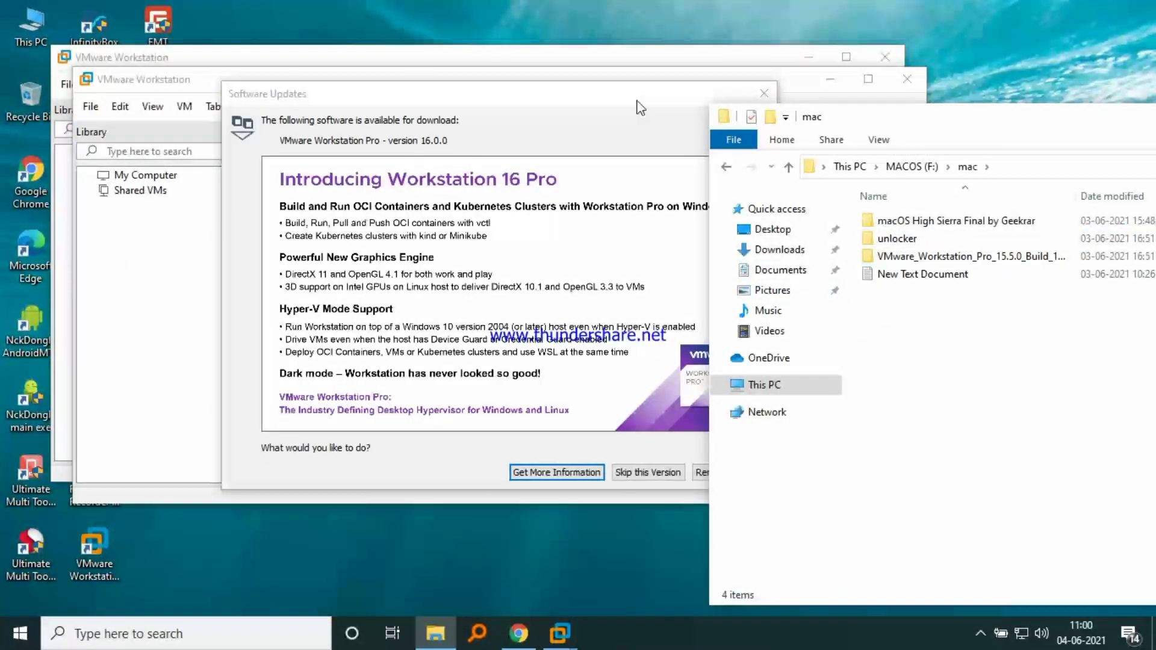
left_click_drag(638, 103, 456, 100)
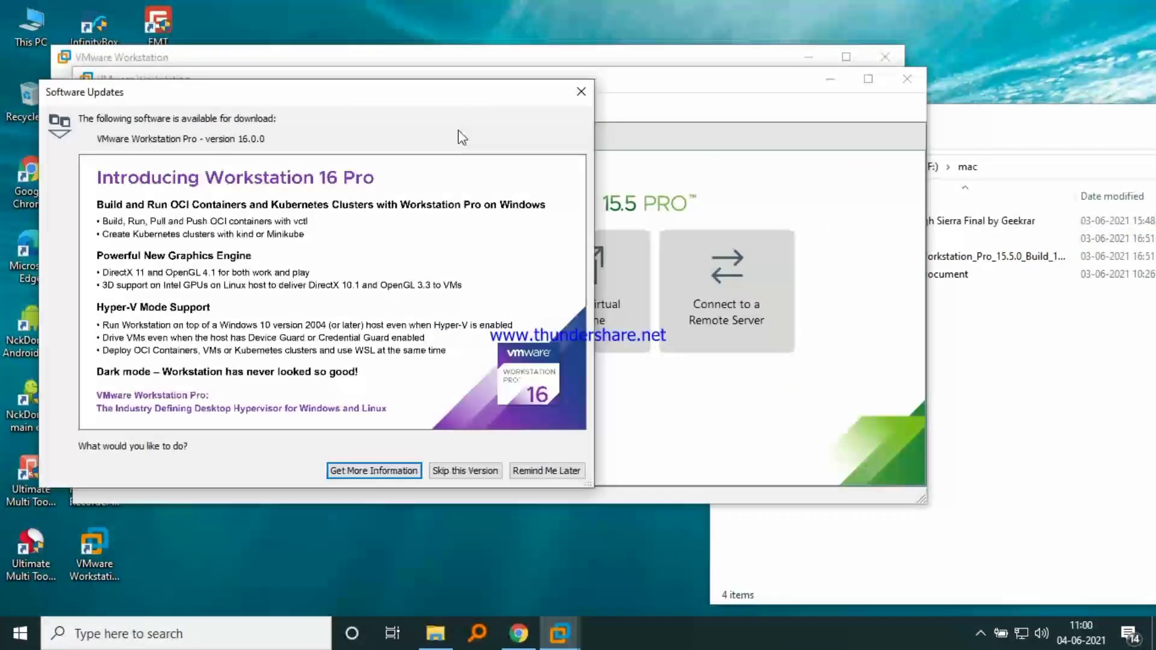
left_click(553, 471)
left_click(1036, 361)
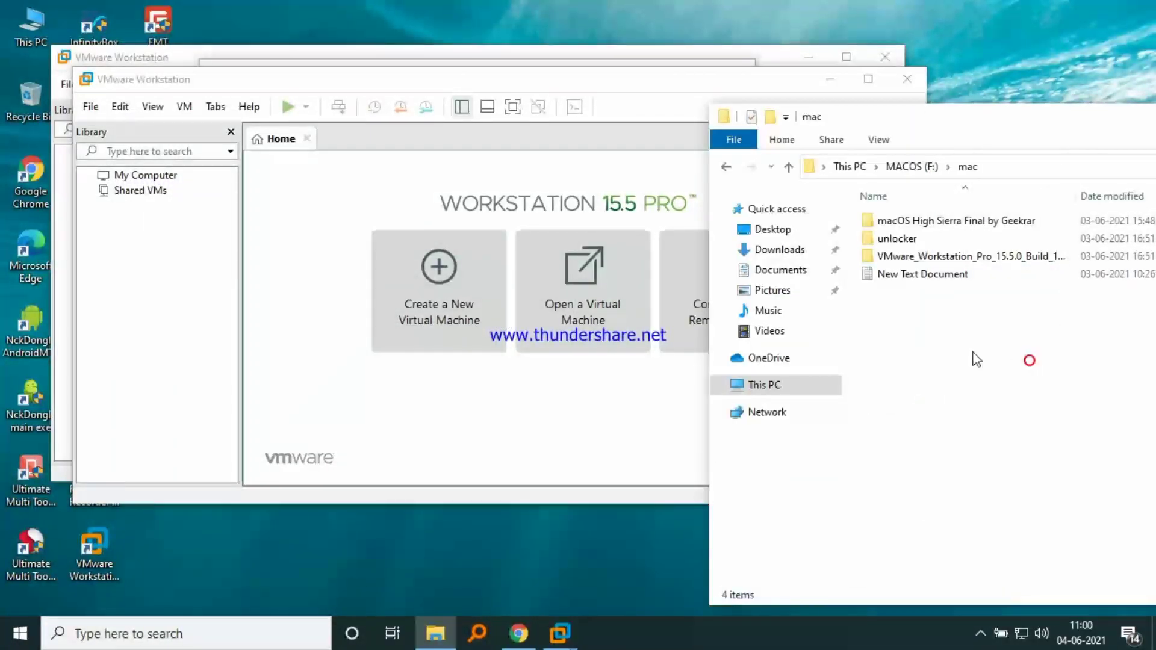
double_click(890, 239)
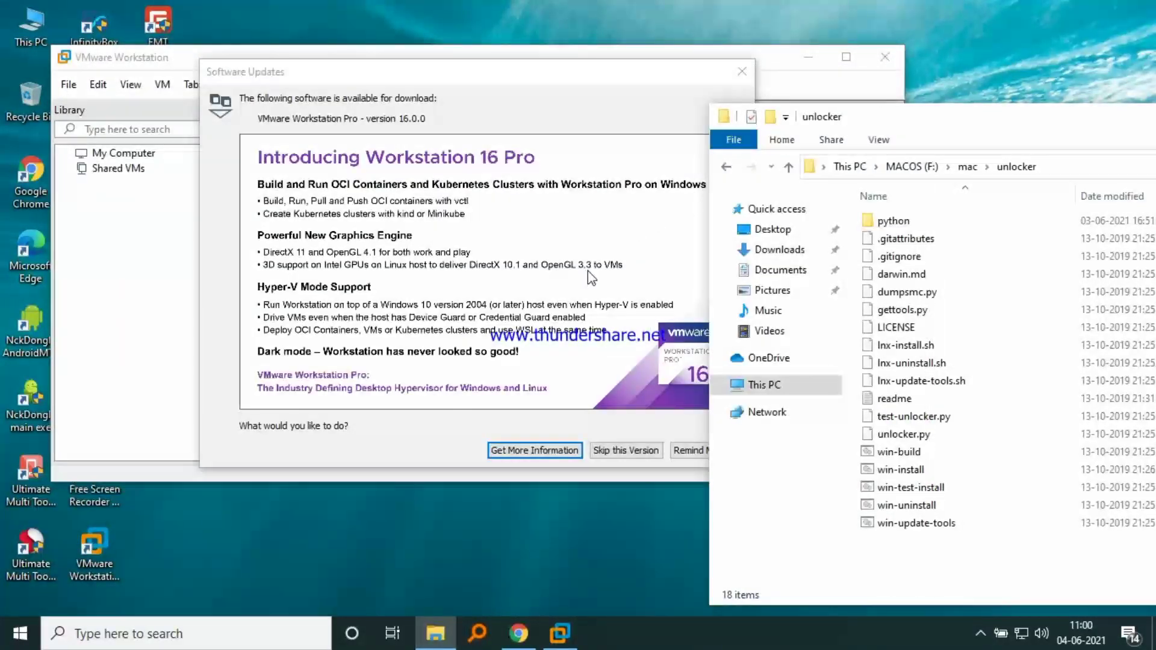
- Postpone the remaining Workstation 16 Pro update offer and close the last VMware Workstation window
left_click(592, 97)
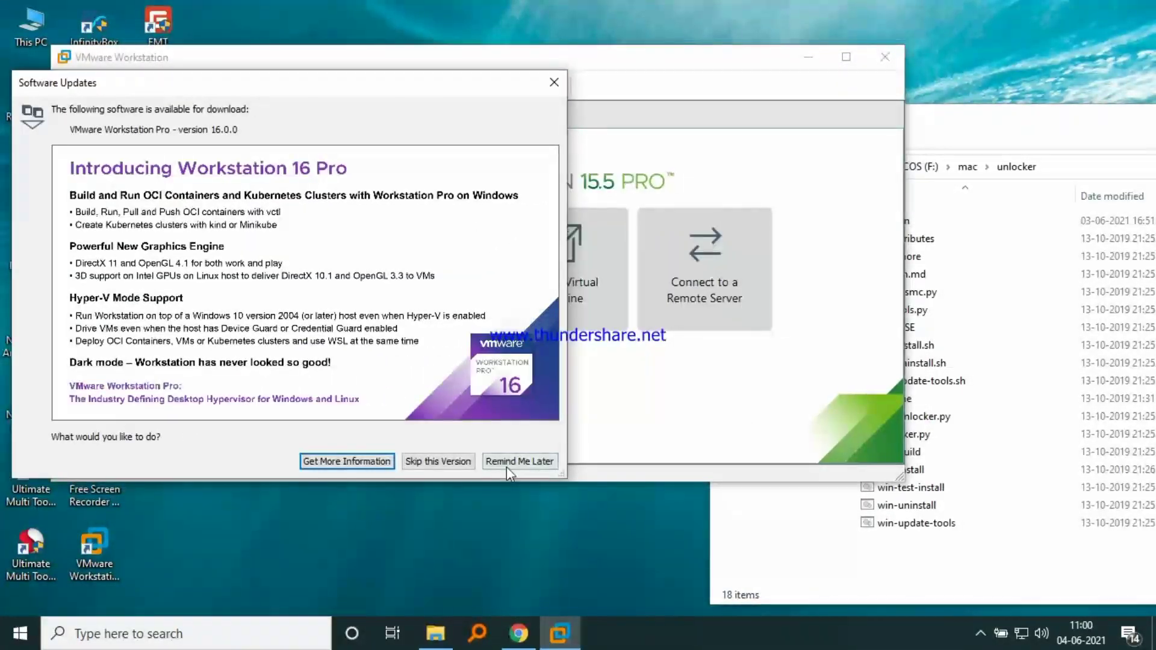
left_click(515, 460)
left_click(896, 58)
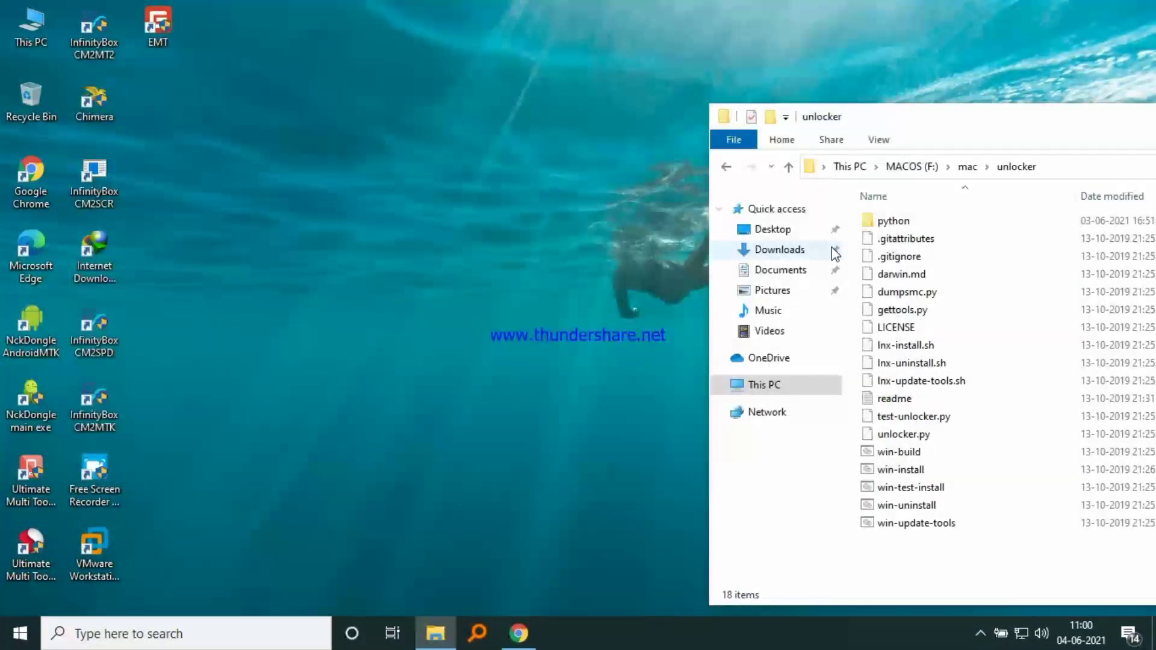
- Run the unlocker's win-install script as administrator
left_click(903, 471)
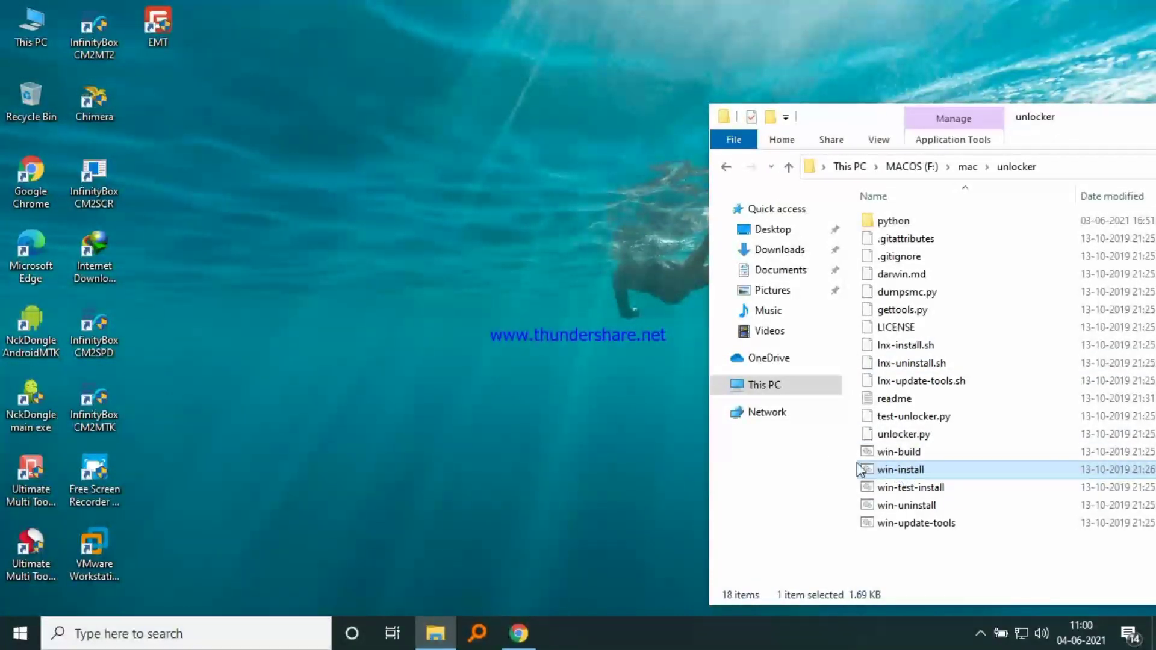
right_click(886, 477)
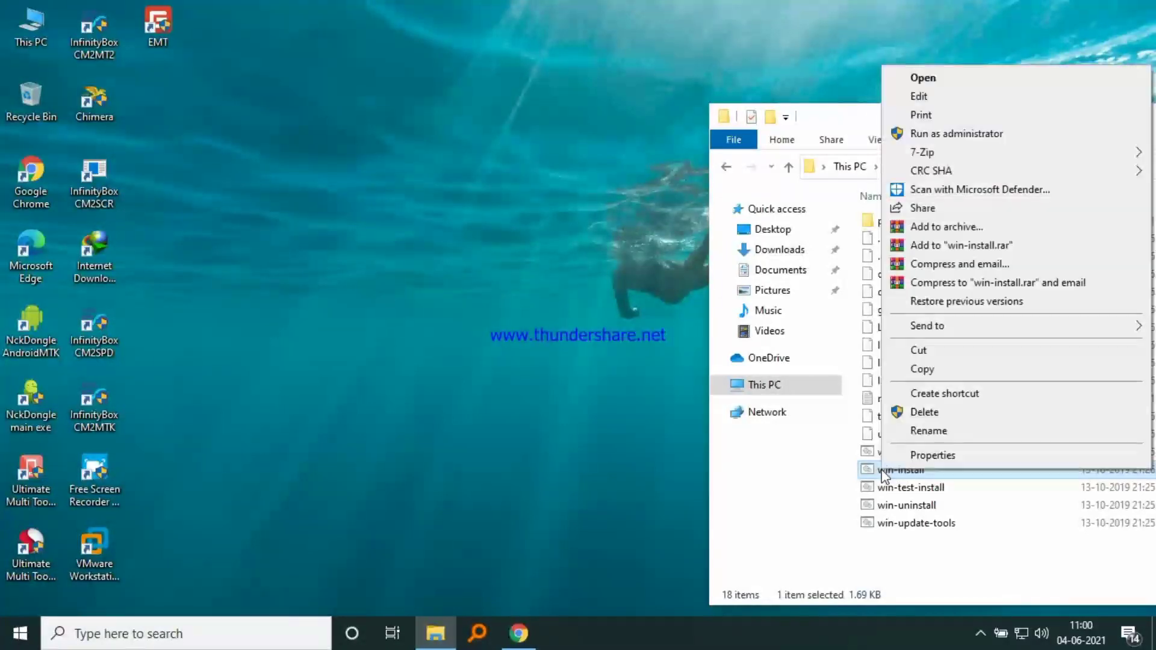
left_click(941, 136)
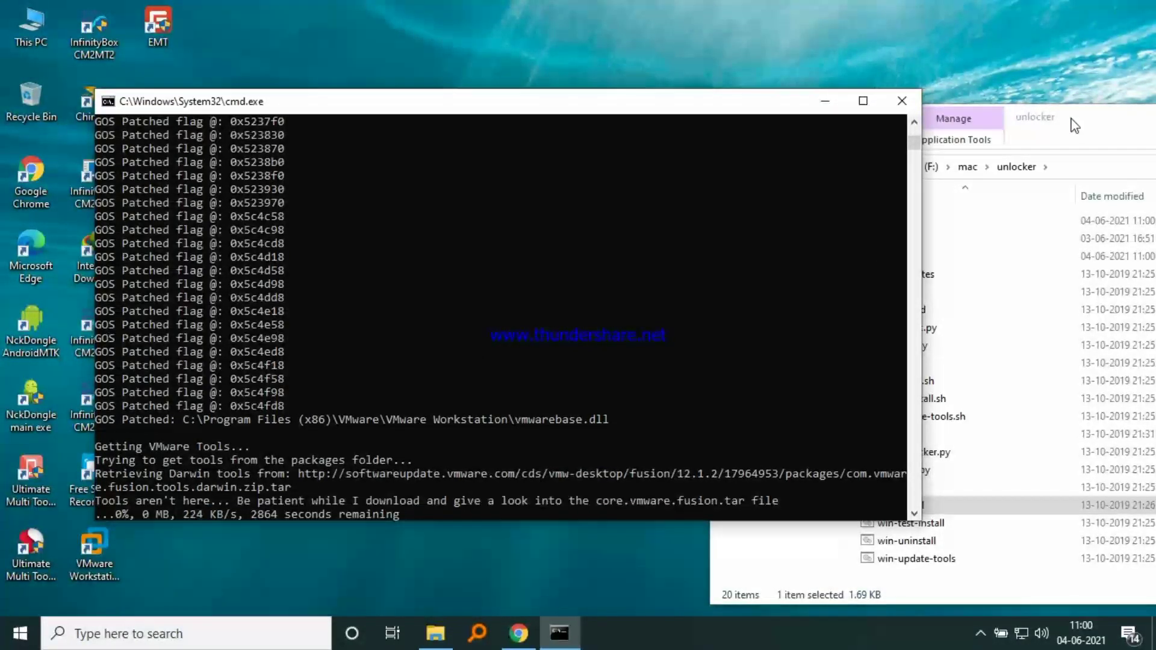
- Close the unlocker folder window and move the script's console window clear of the desktop icons
left_click_drag(1072, 121, 787, 142)
left_click_drag(1102, 147, 848, 126)
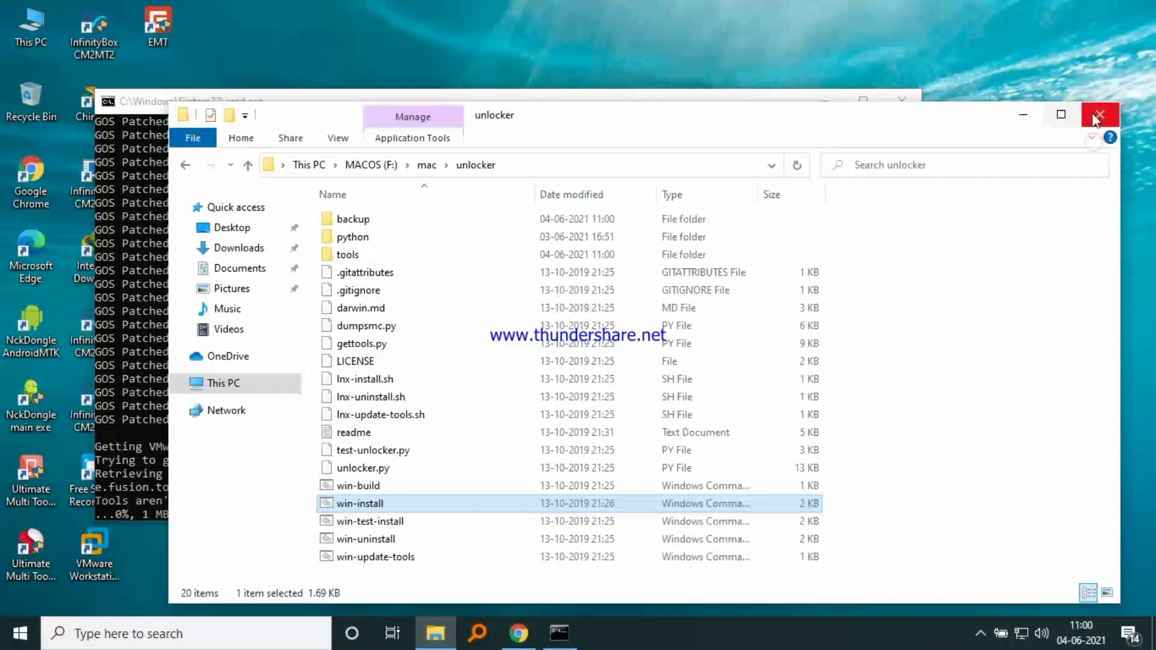
left_click(1101, 114)
left_click_drag(558, 114, 747, 34)
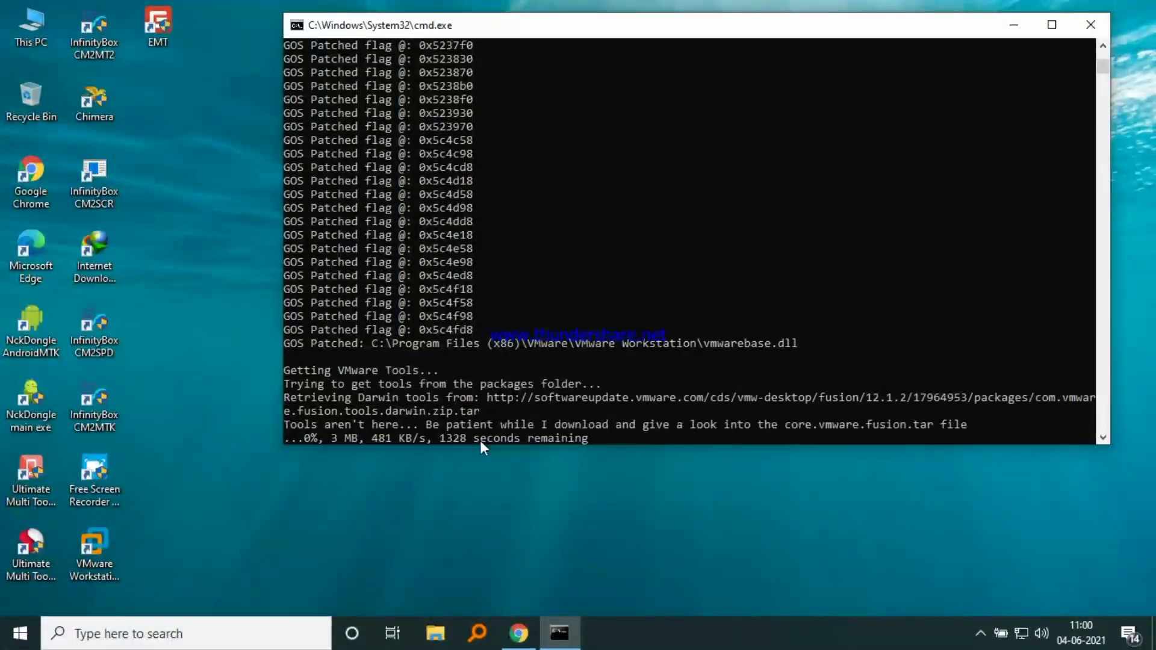
left_click(980, 634)
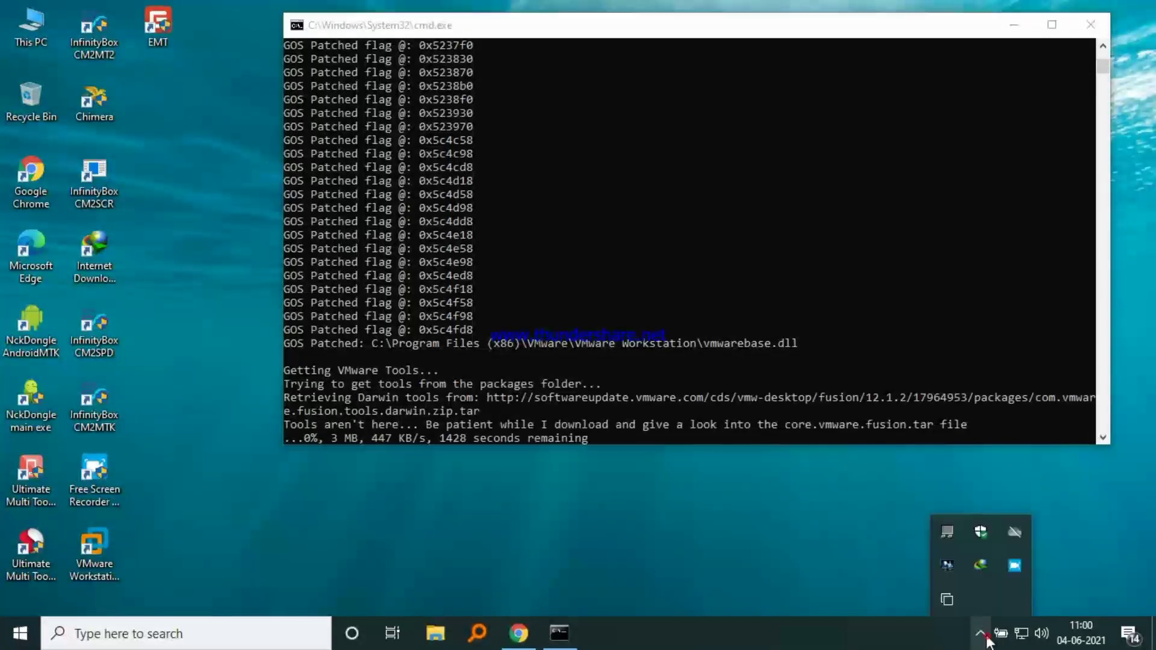
left_click(1015, 566)
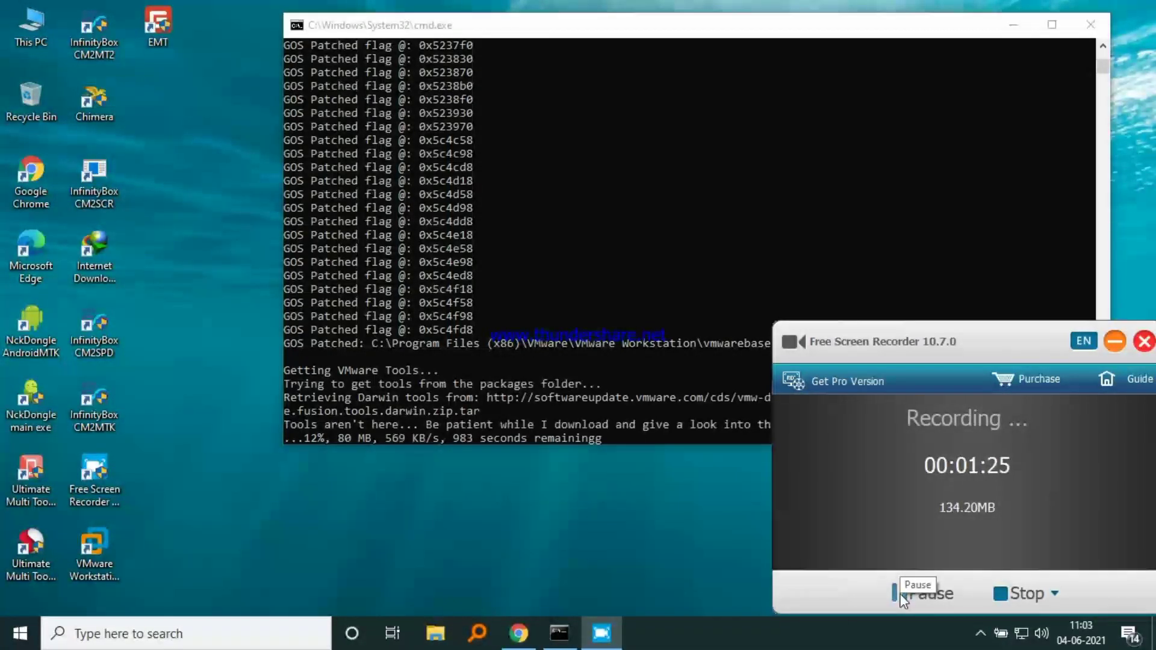
left_click(901, 599)
left_click(901, 599)
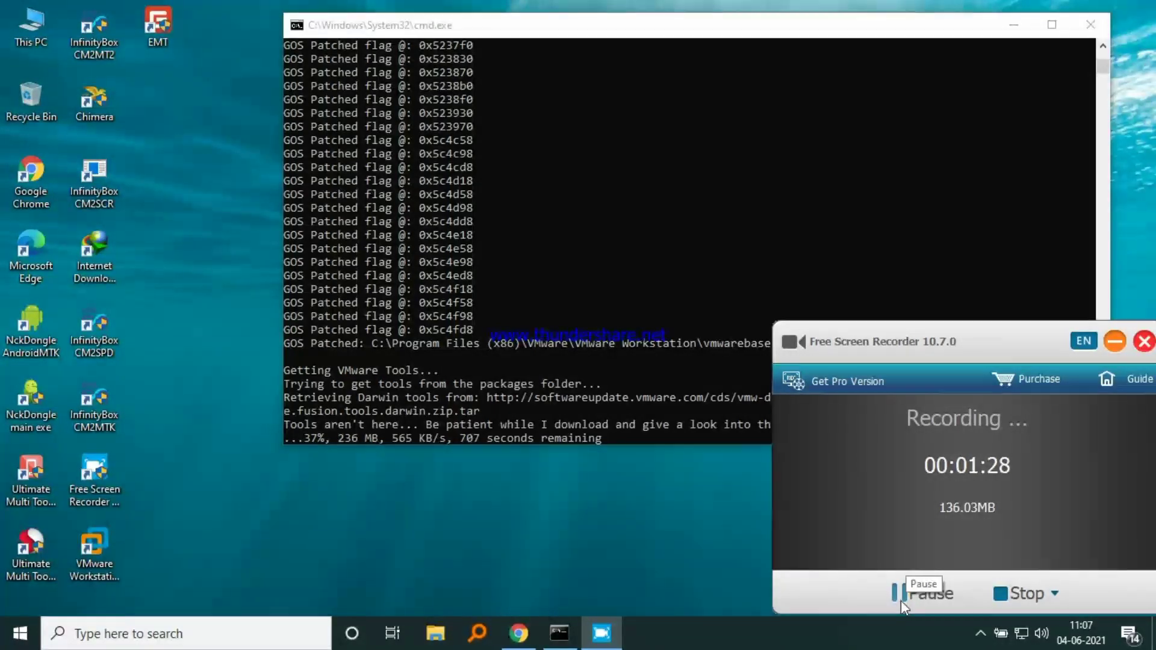
left_click(1115, 341)
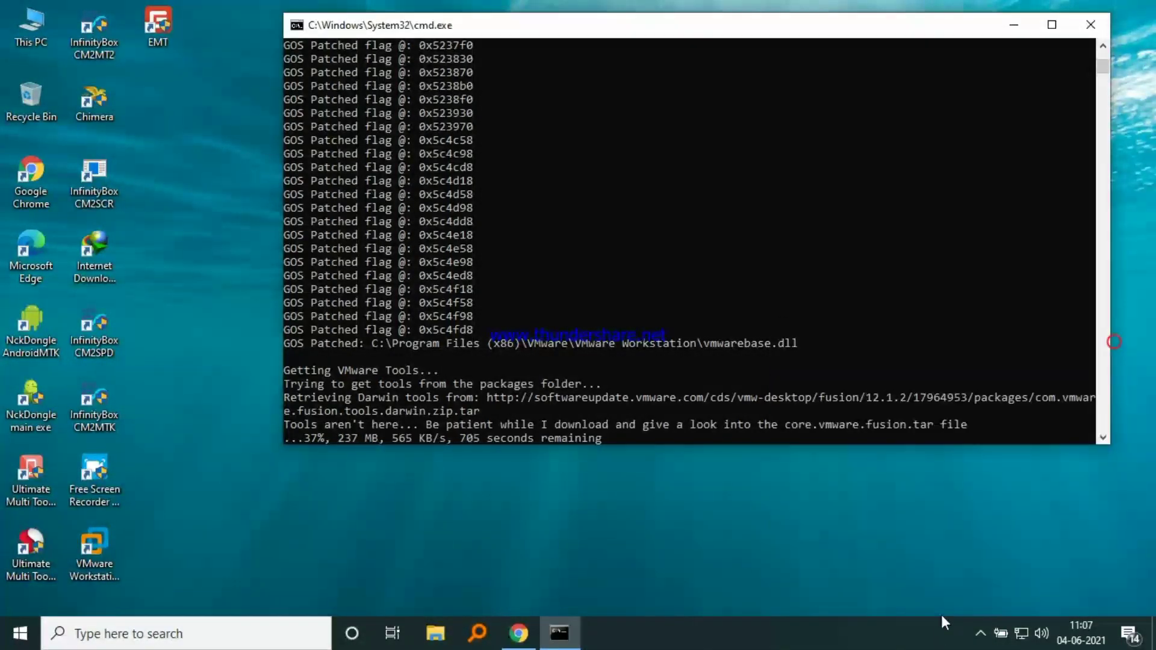
left_click(981, 635)
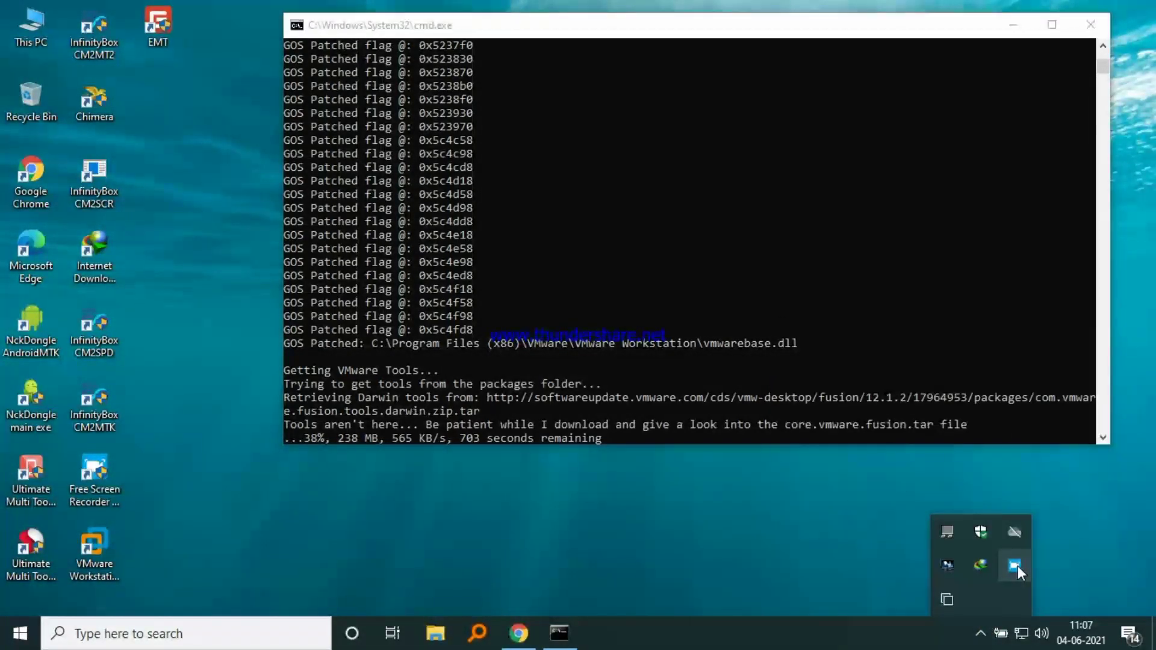
left_click(1017, 567)
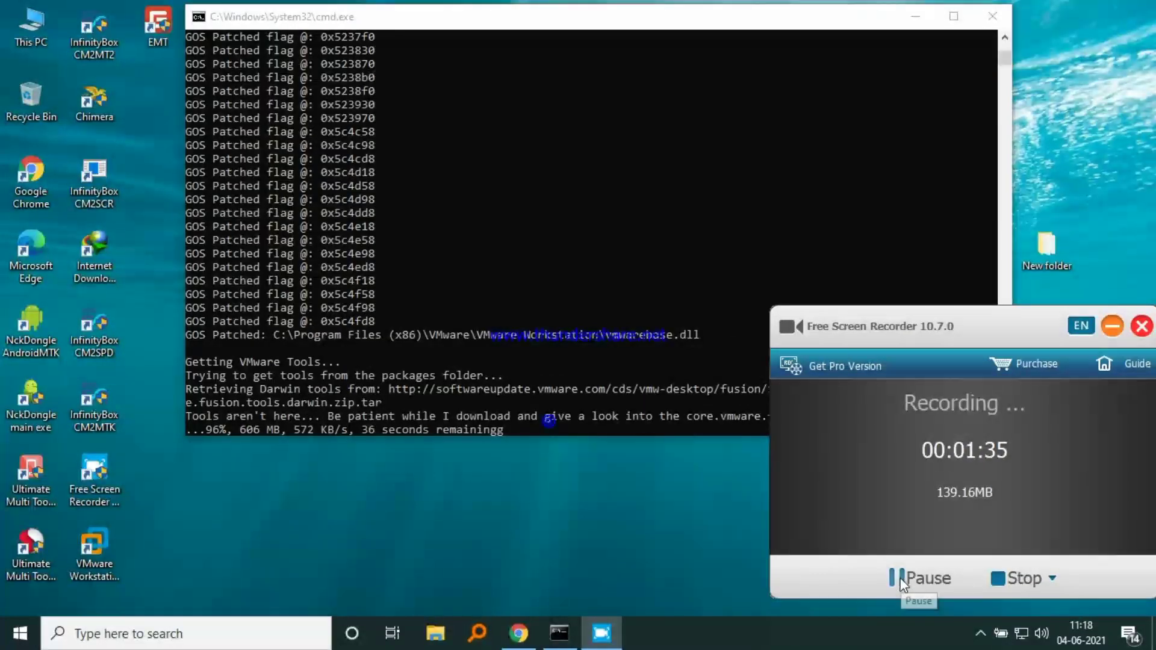
left_click(1109, 327)
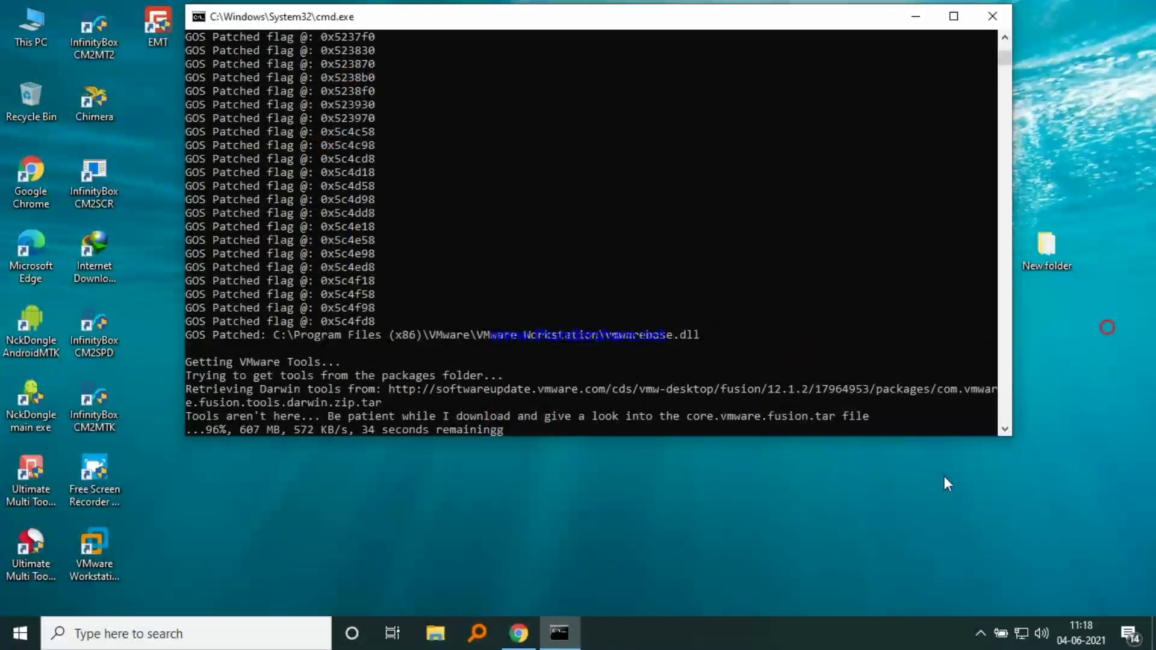
- Close the open Google Chrome window while the unlocker downloads the VMware tools
left_click(520, 633)
right_click(521, 620)
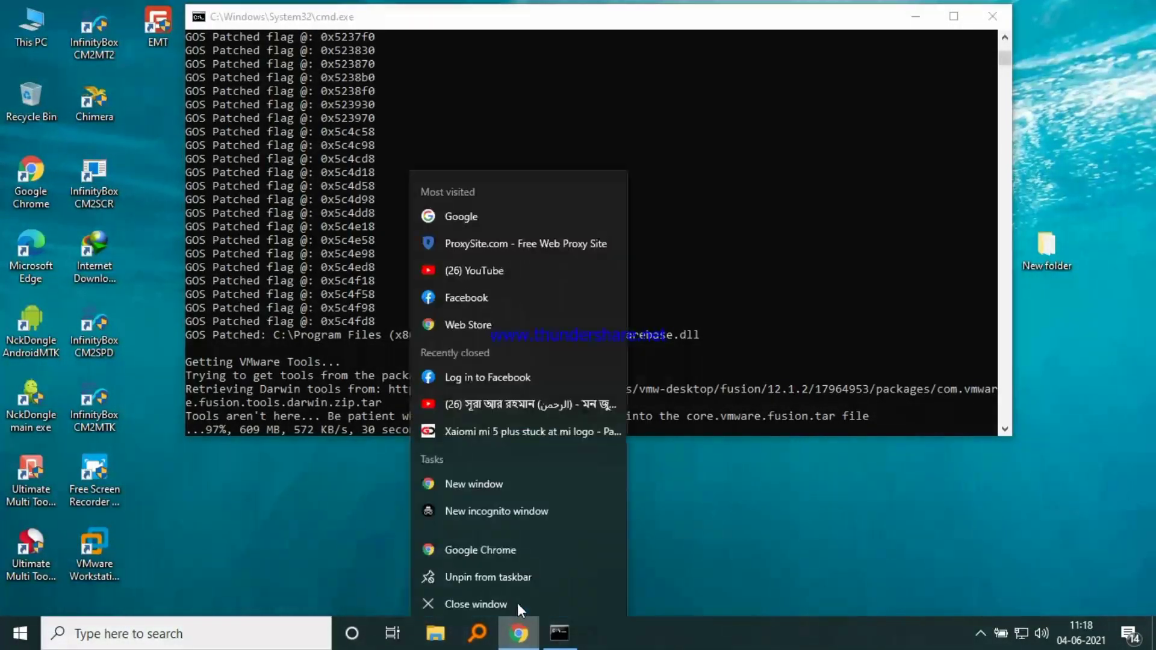
left_click(489, 599)
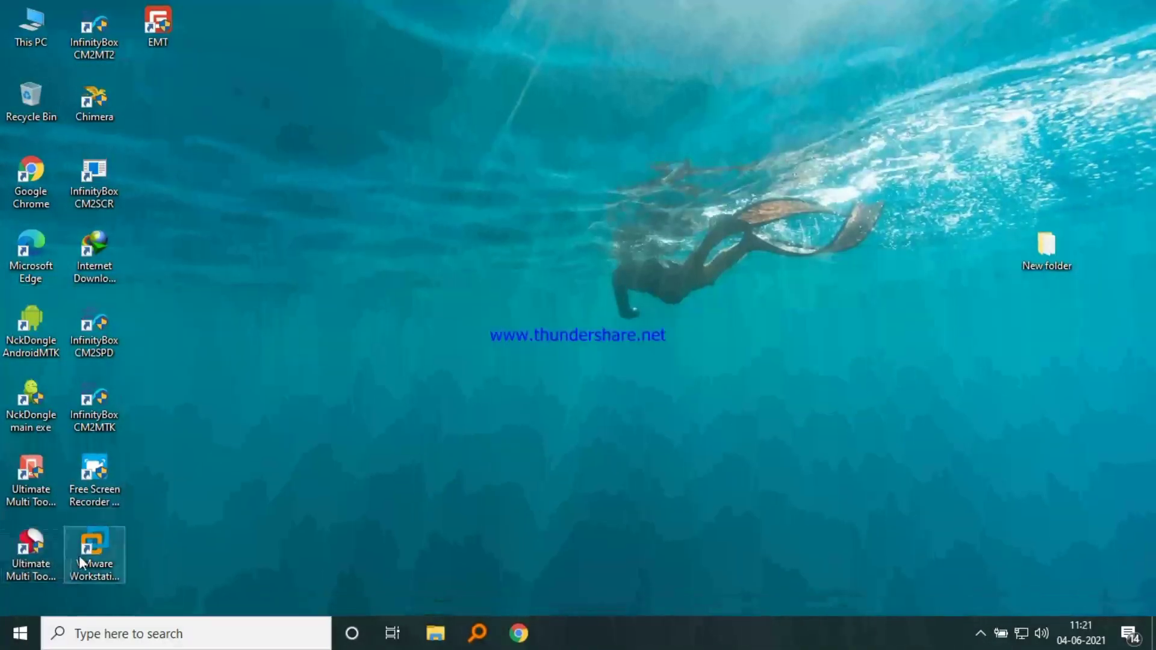
- Launch VMware Workstation and start a typical new virtual machine with a blank hard disk and no installer disc
double_click(92, 554)
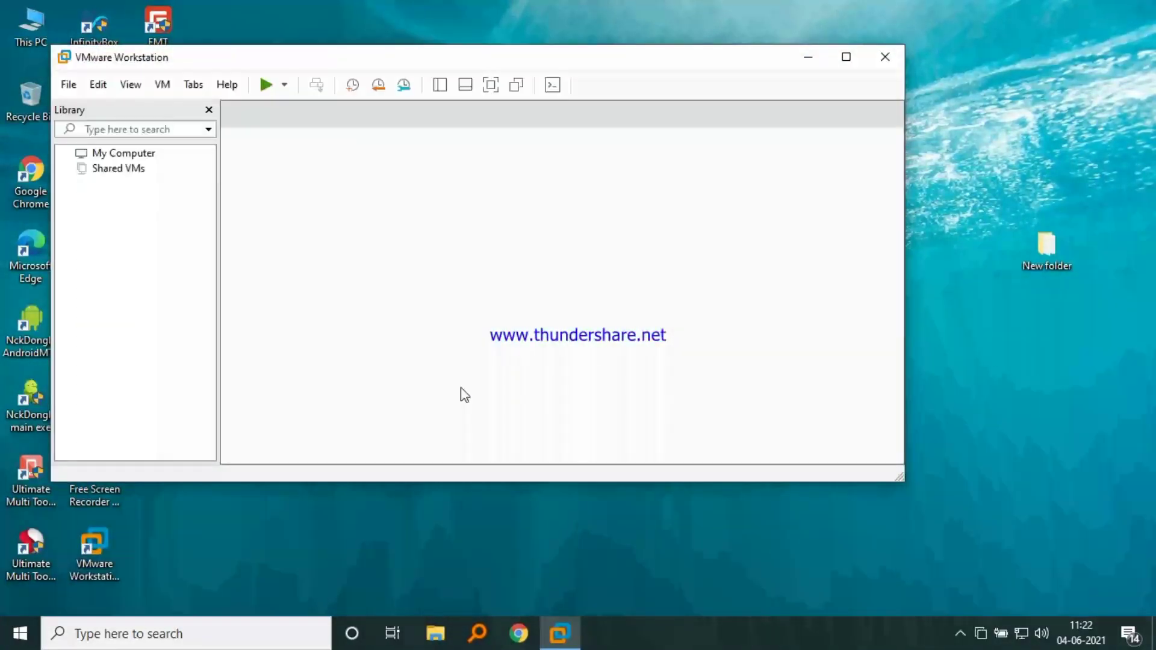
left_click(399, 284)
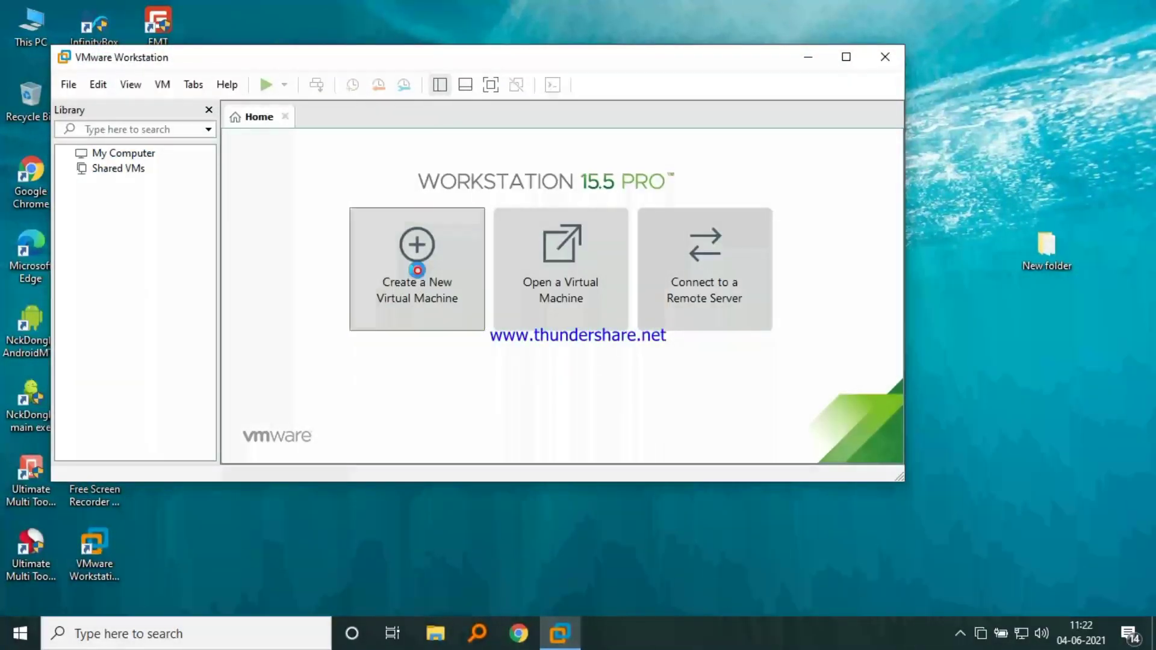
left_click(963, 635)
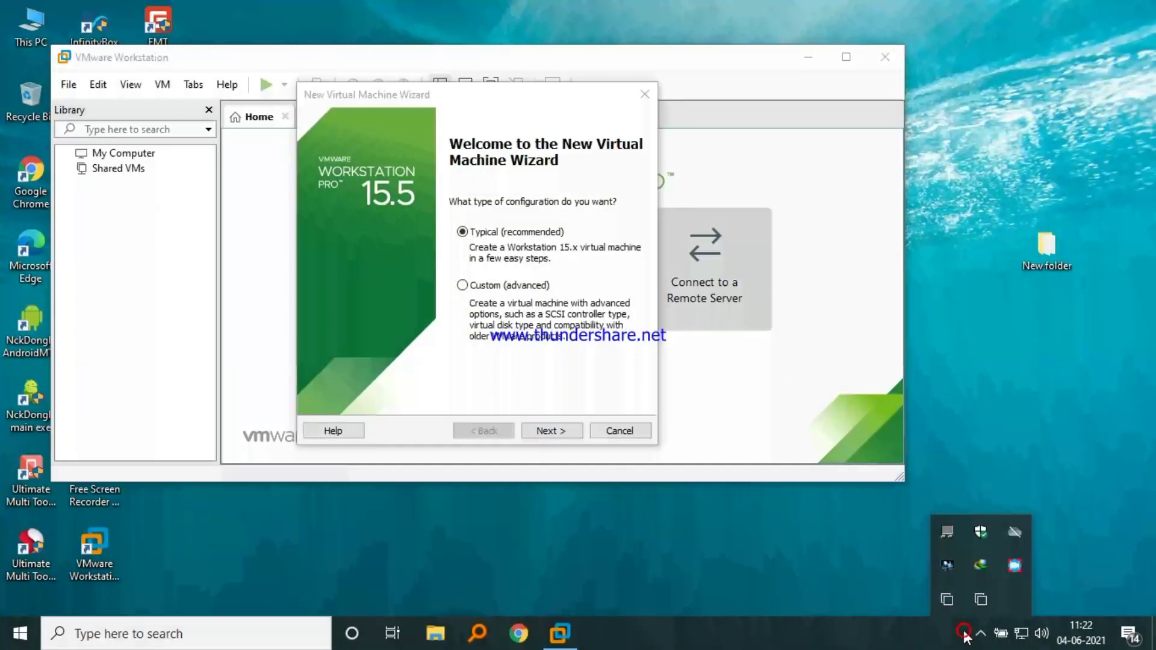
left_click(813, 578)
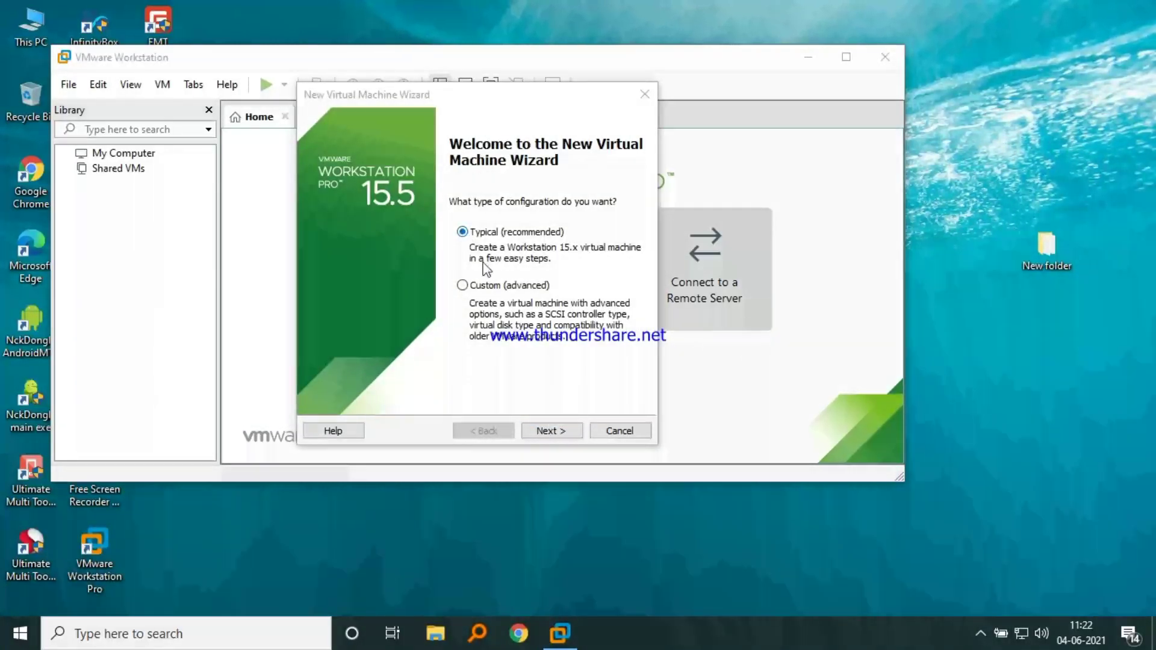
left_click(552, 431)
left_click(330, 347)
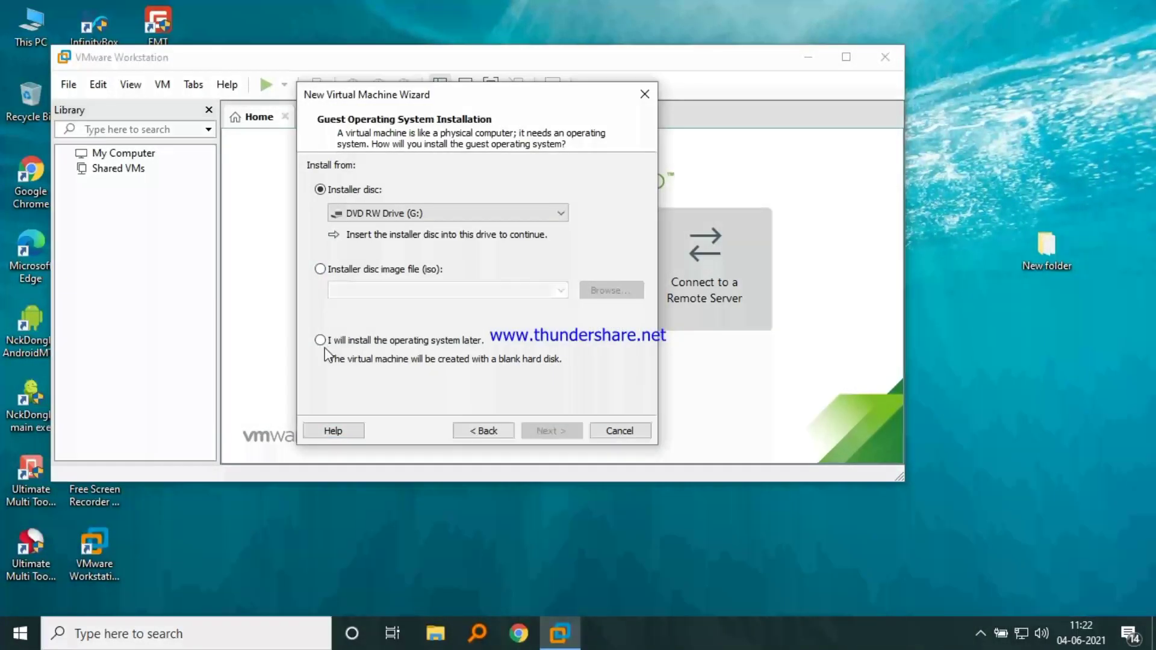
left_click(553, 431)
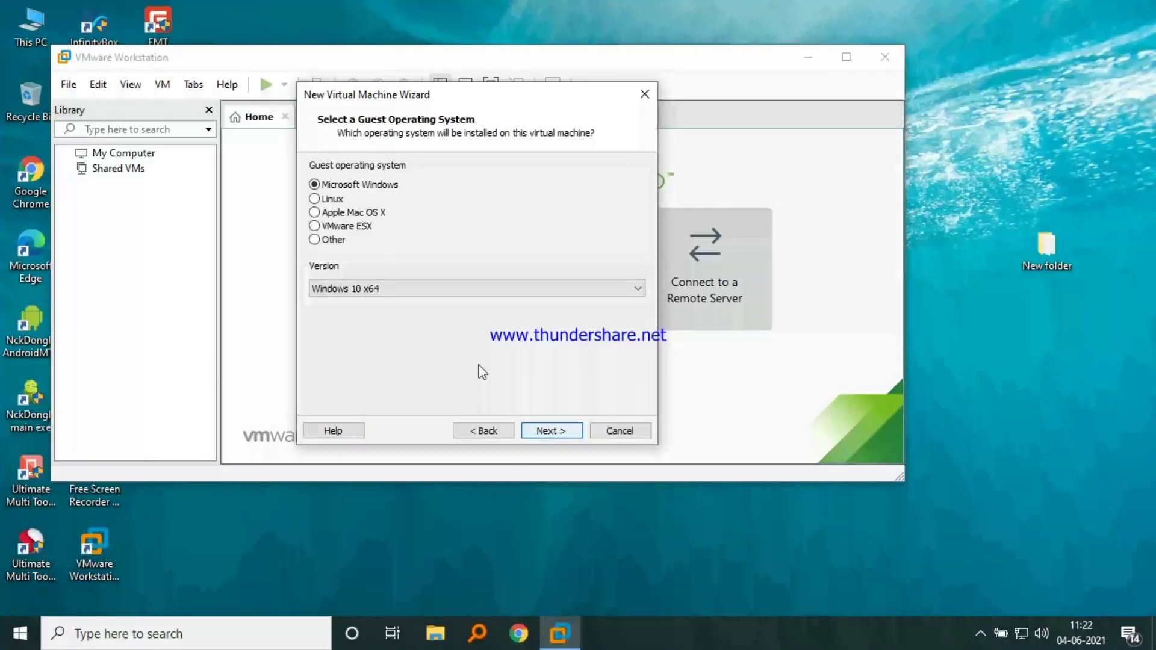
- Choose Apple Mac OS X as the guest operating system with version macOS 10.13
left_click(335, 214)
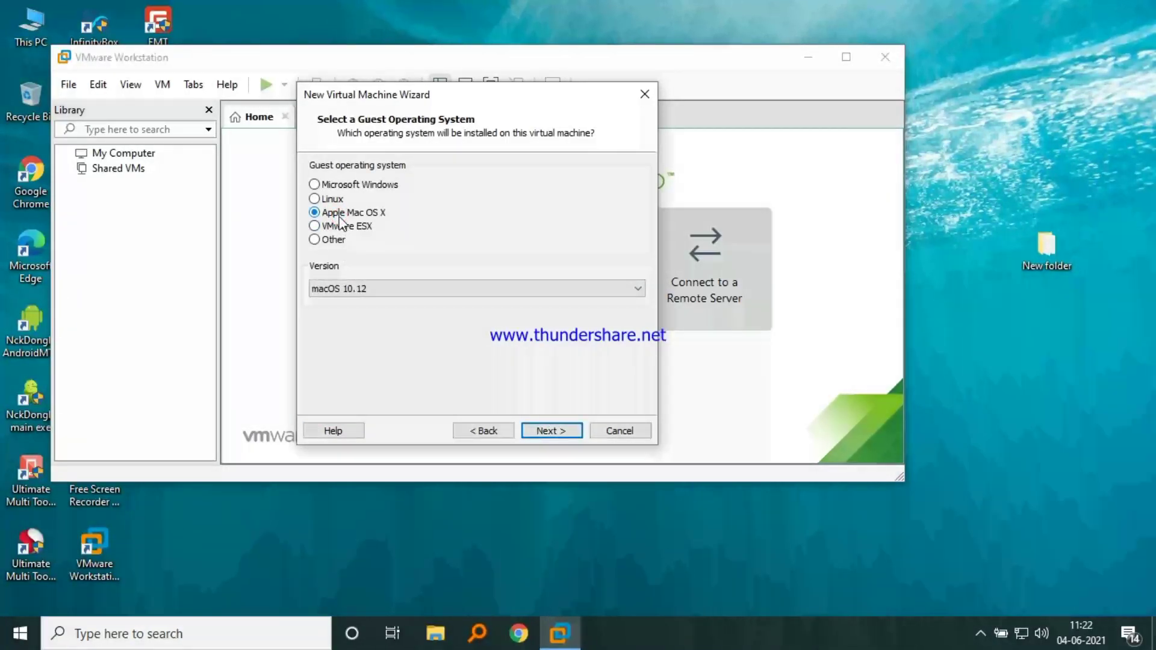
left_click(452, 294)
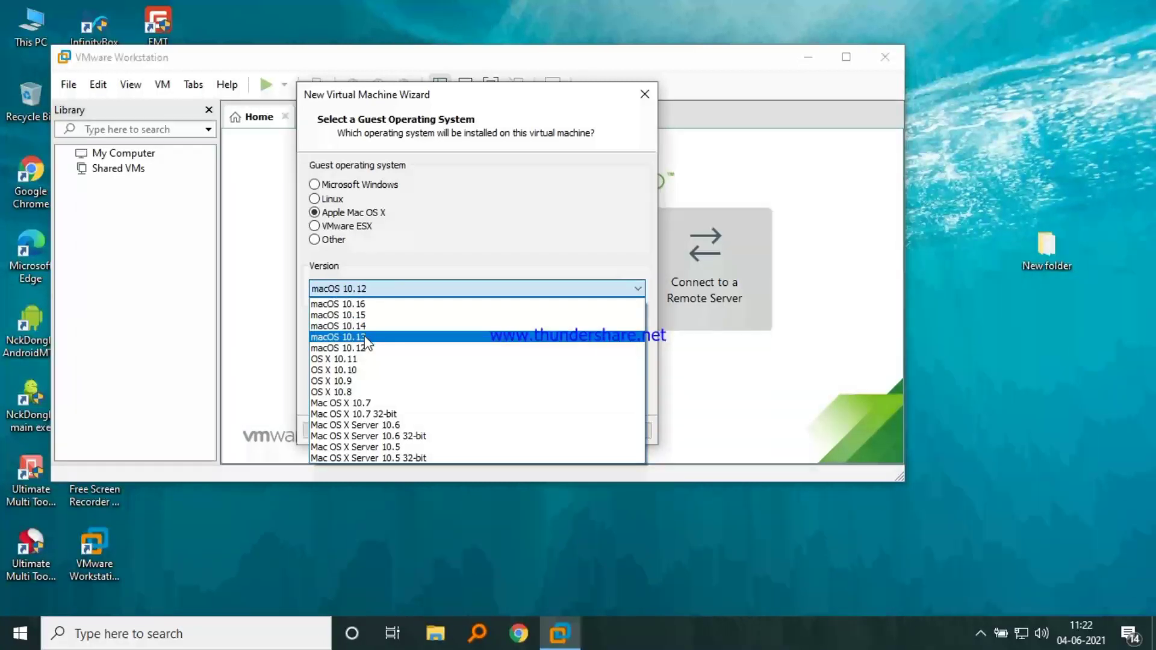
left_click(364, 334)
left_click(538, 431)
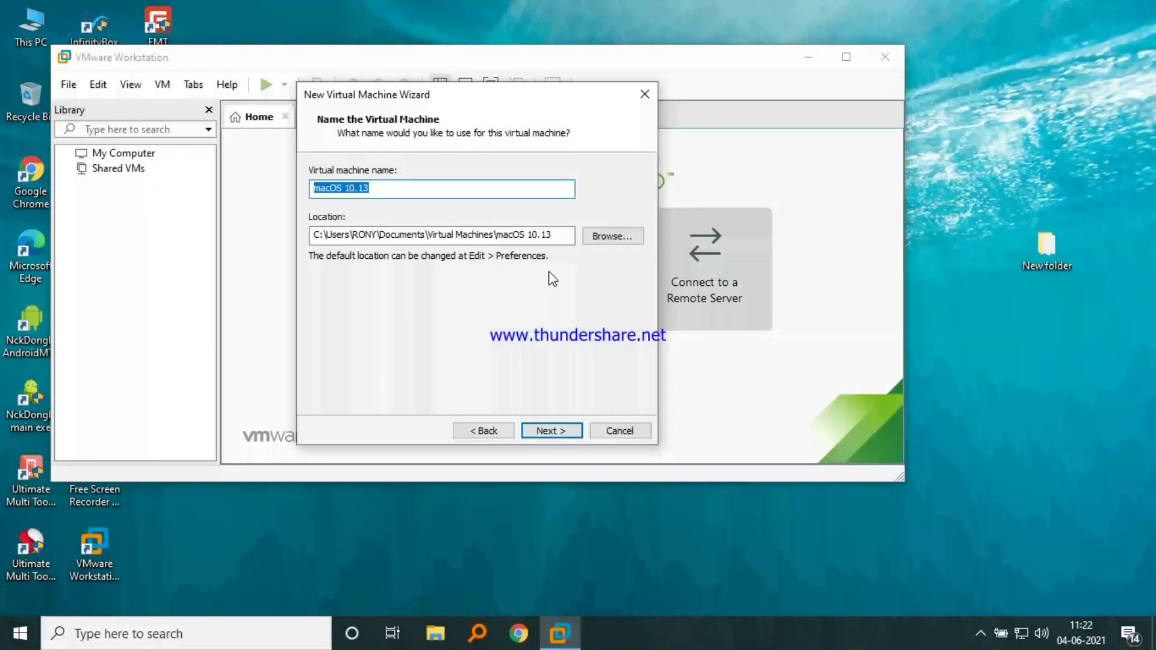
- Check the available drives in This PC and change the drive of the virtual machine's location to F:
left_click(323, 235)
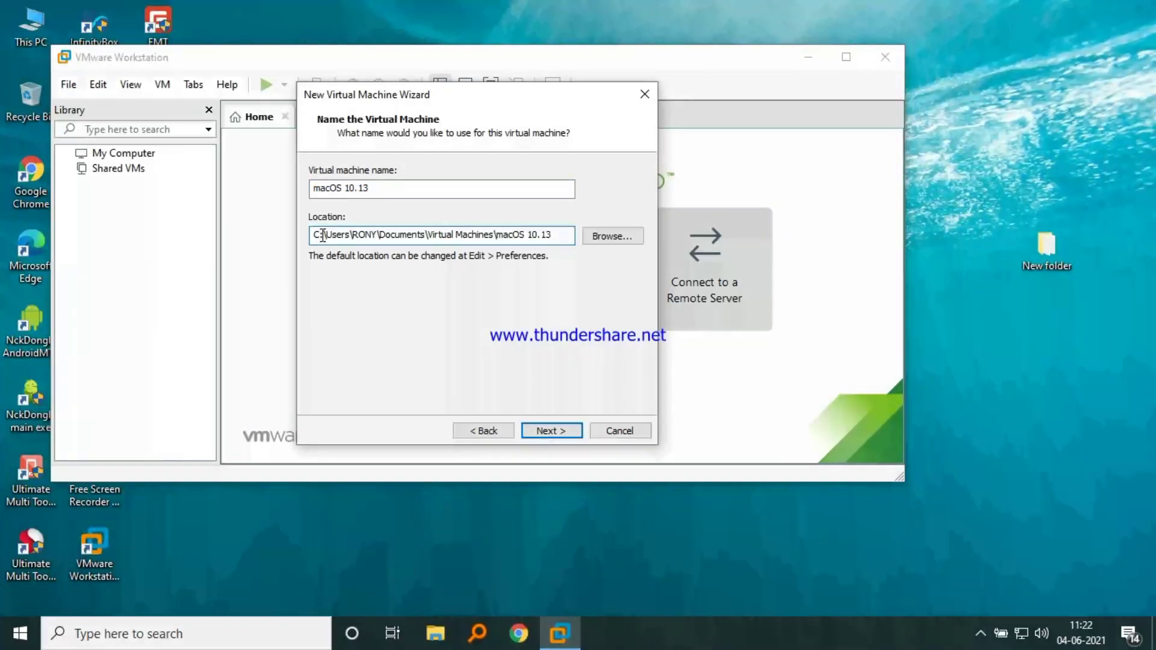
key("BackSpace")
key("BackSpace")
double_click(31, 28)
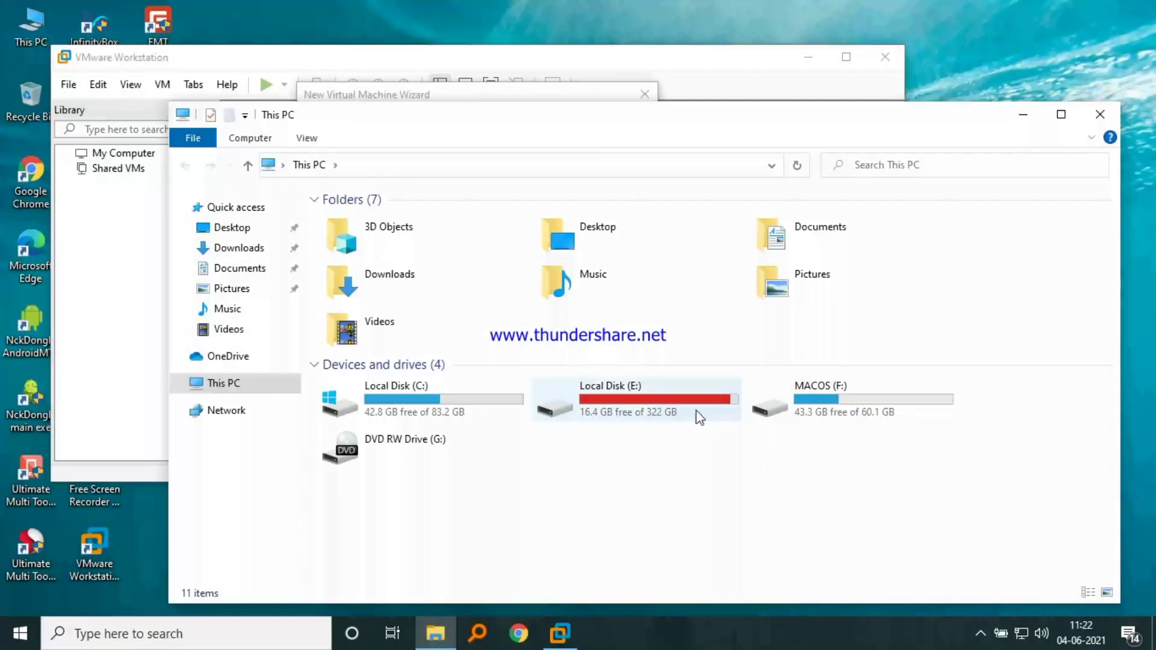
left_click(1100, 114)
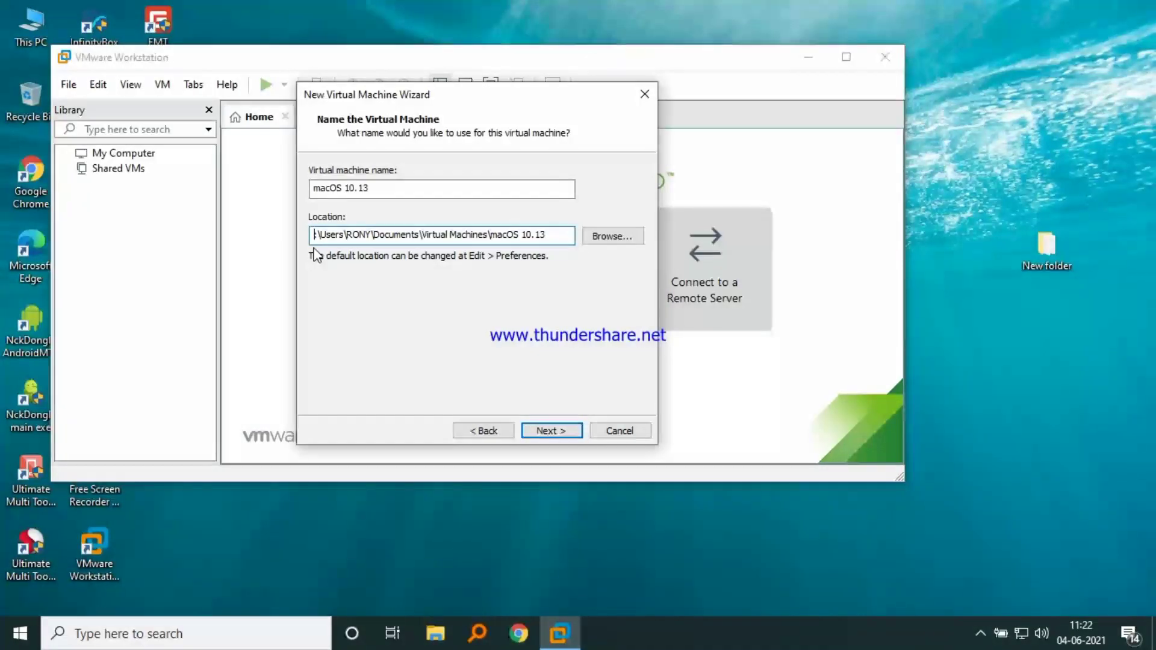
type("F:")
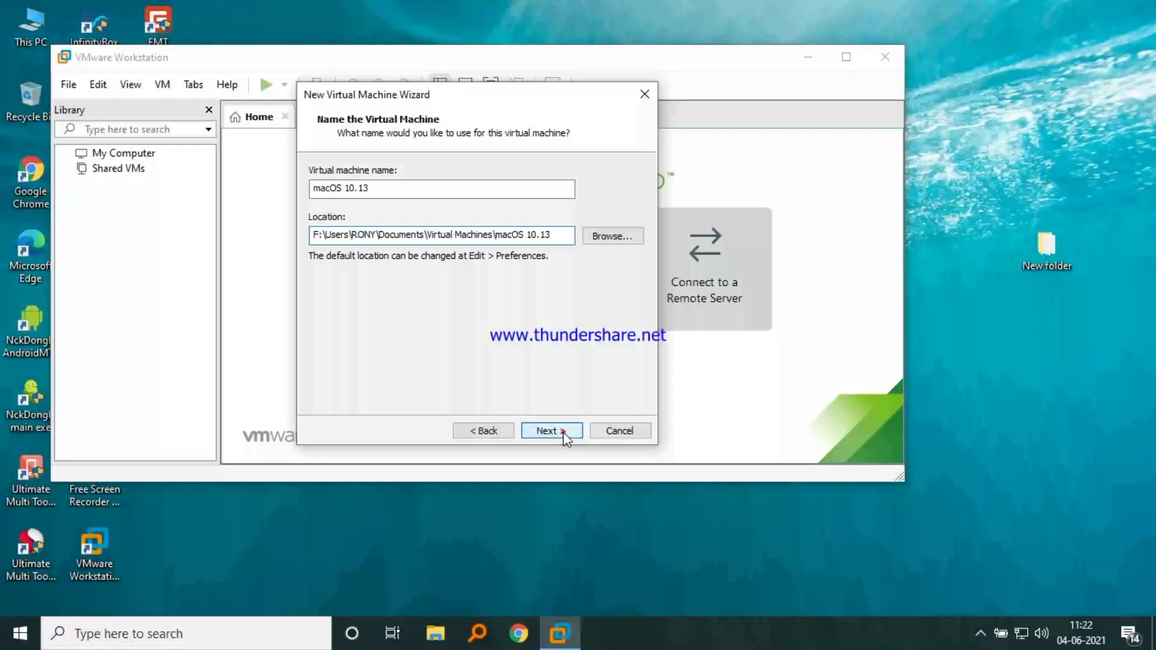
left_click(562, 432)
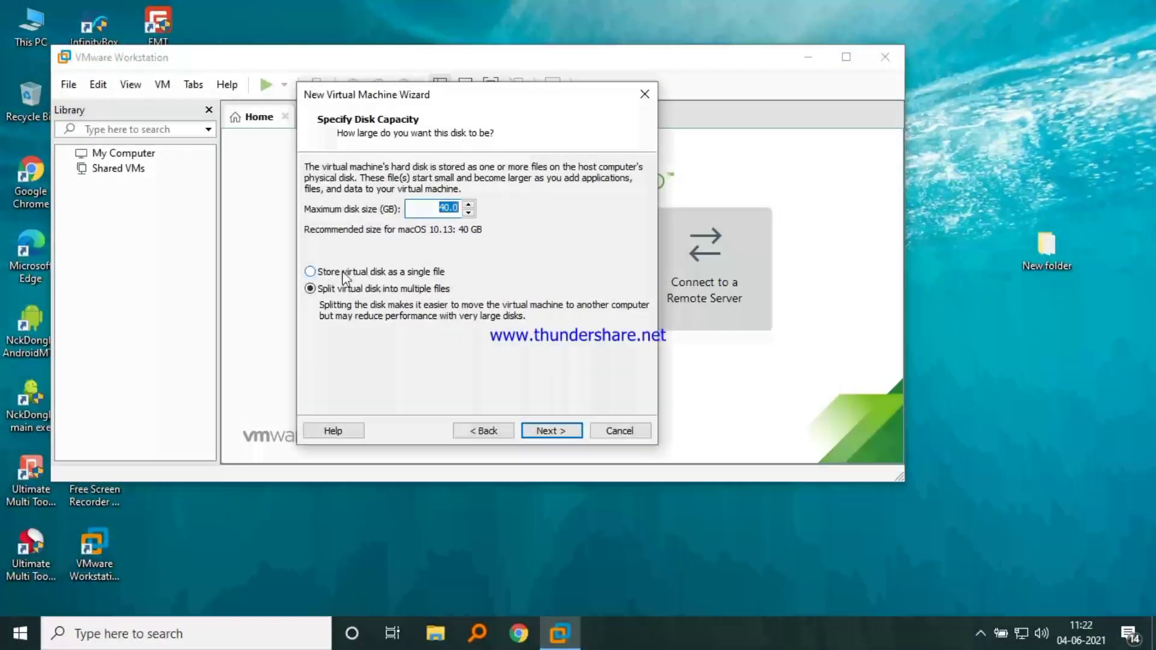
- Set the virtual machine's maximum disk size to 60 GB
left_click(447, 209)
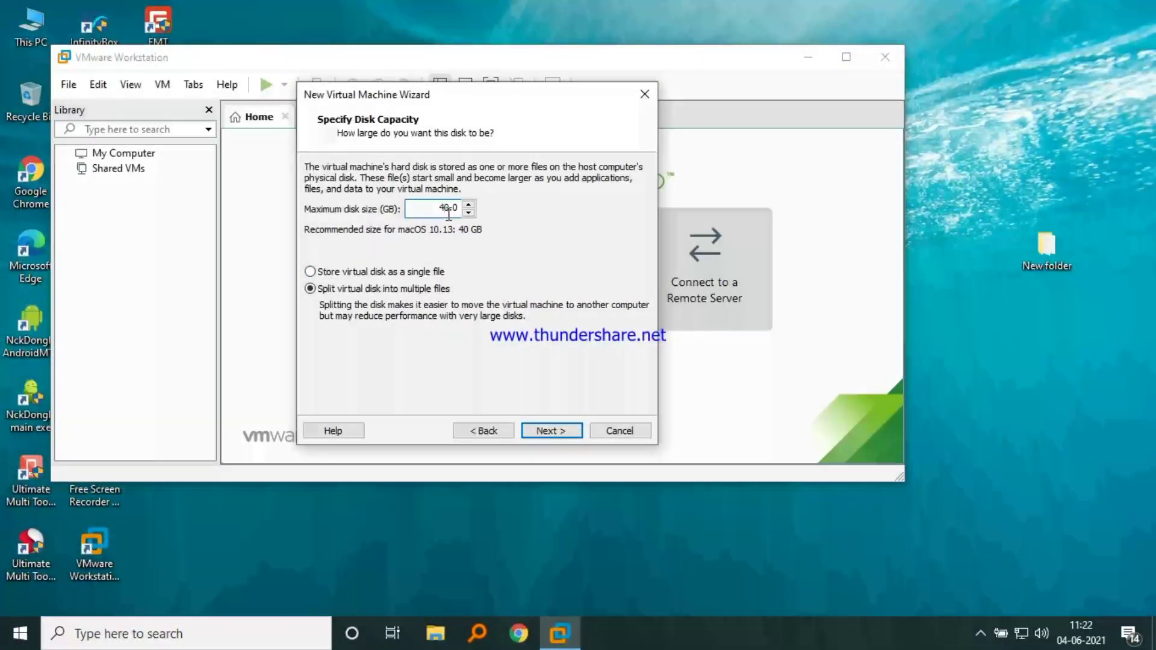
key("BackSpace")
key("BackSpace")
type("60")
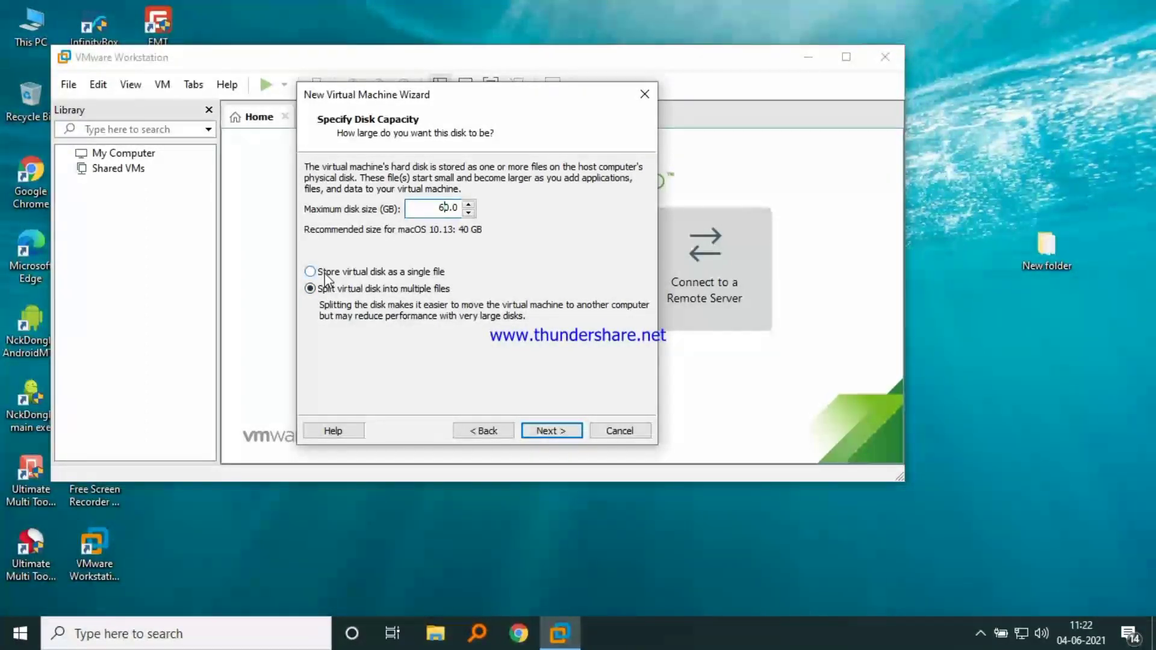
left_click(980, 632)
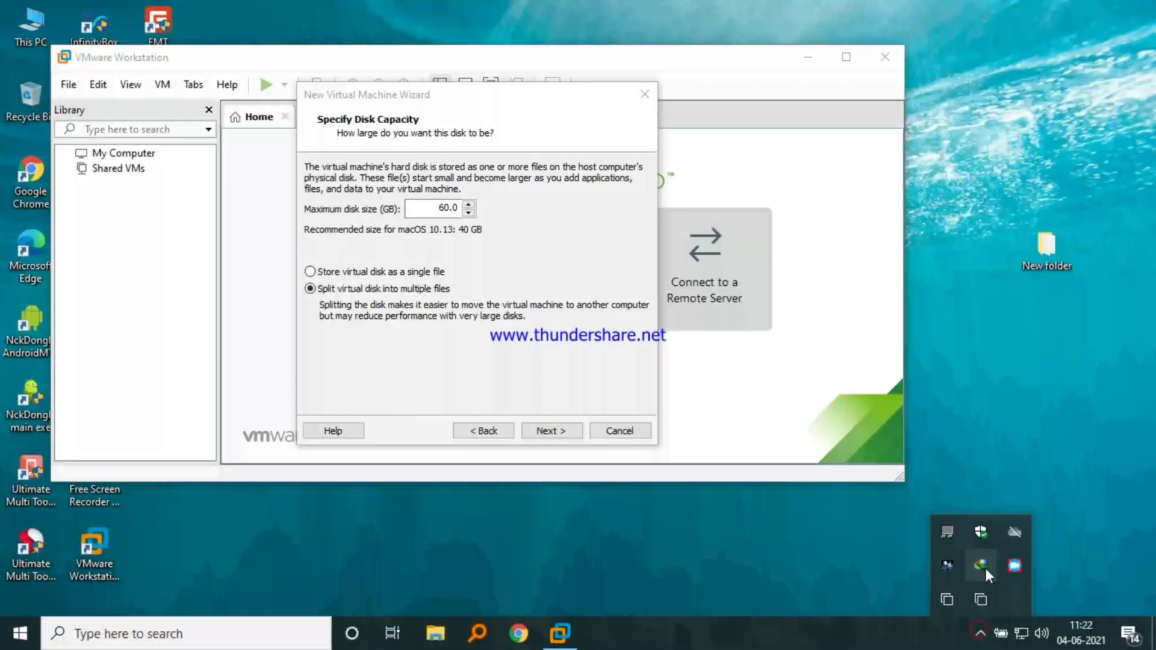
left_click(1015, 566)
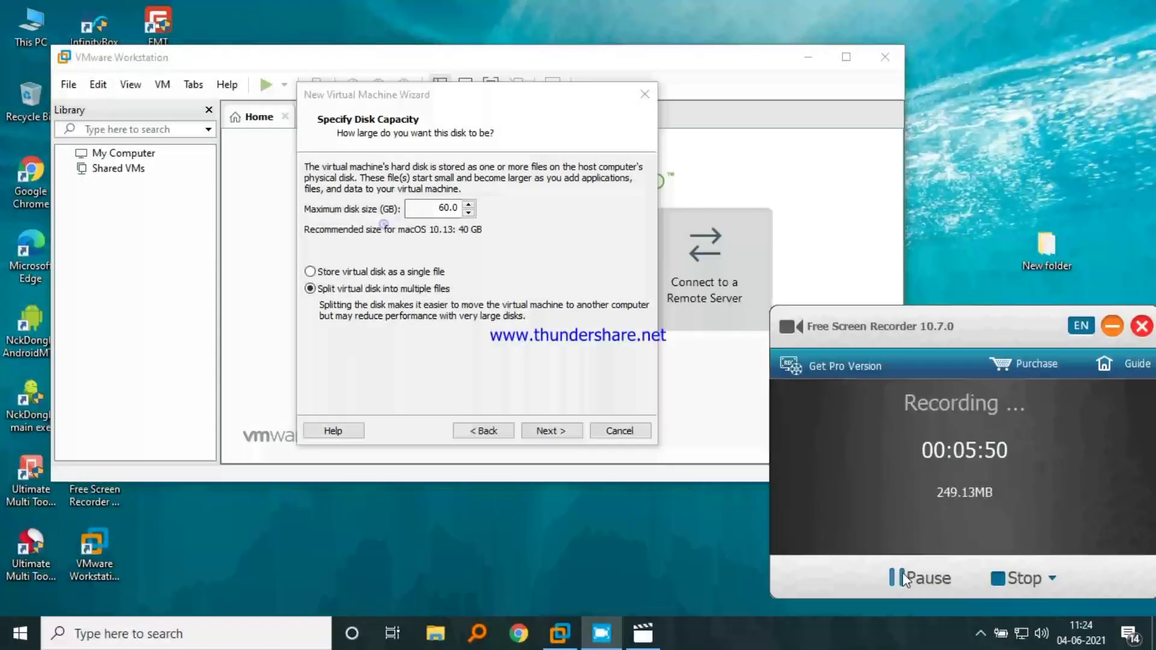
left_click(1112, 326)
- Store the virtual disk as a single file and finish creating the macOS 10.13 virtual machine
left_click(331, 272)
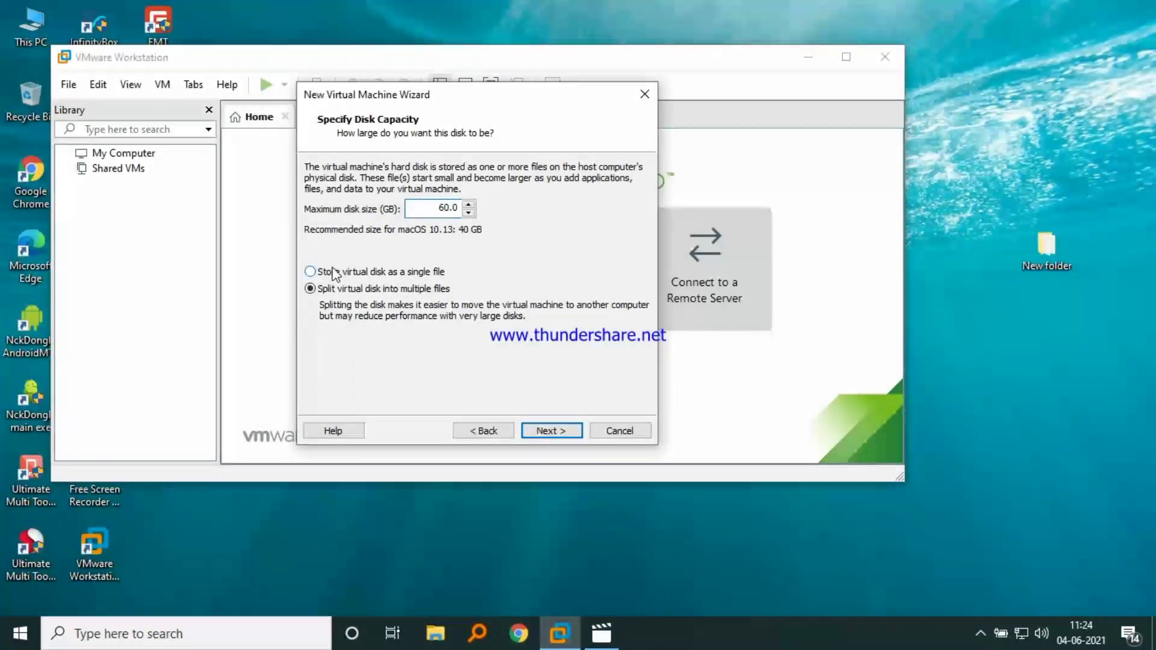
left_click(550, 431)
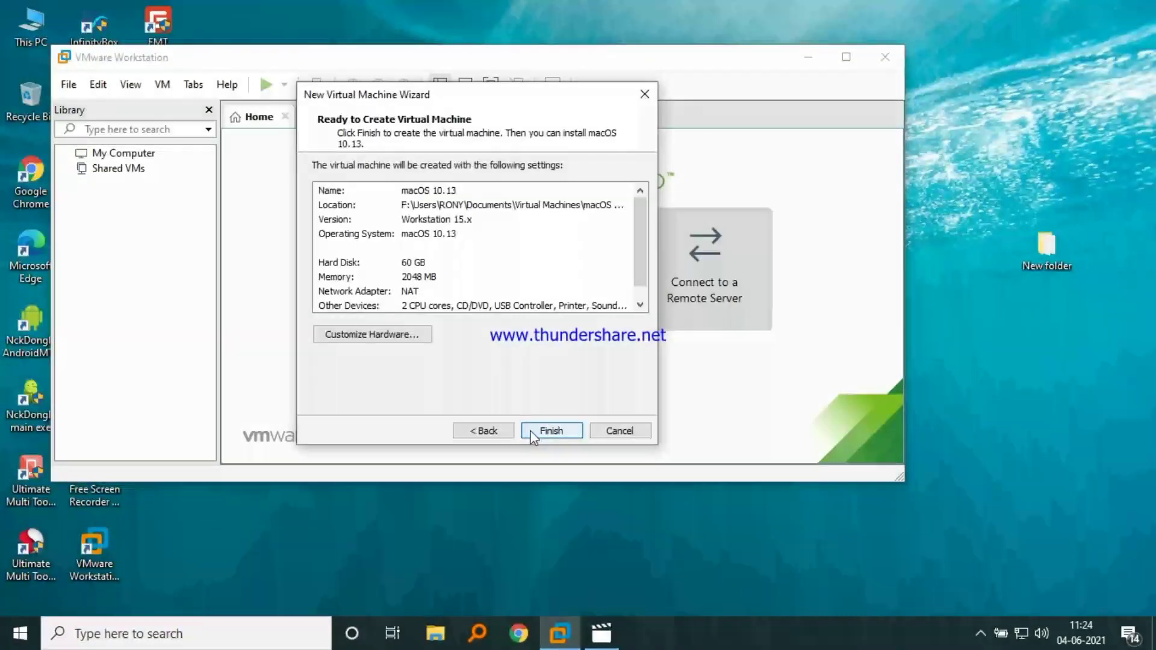
left_click(535, 431)
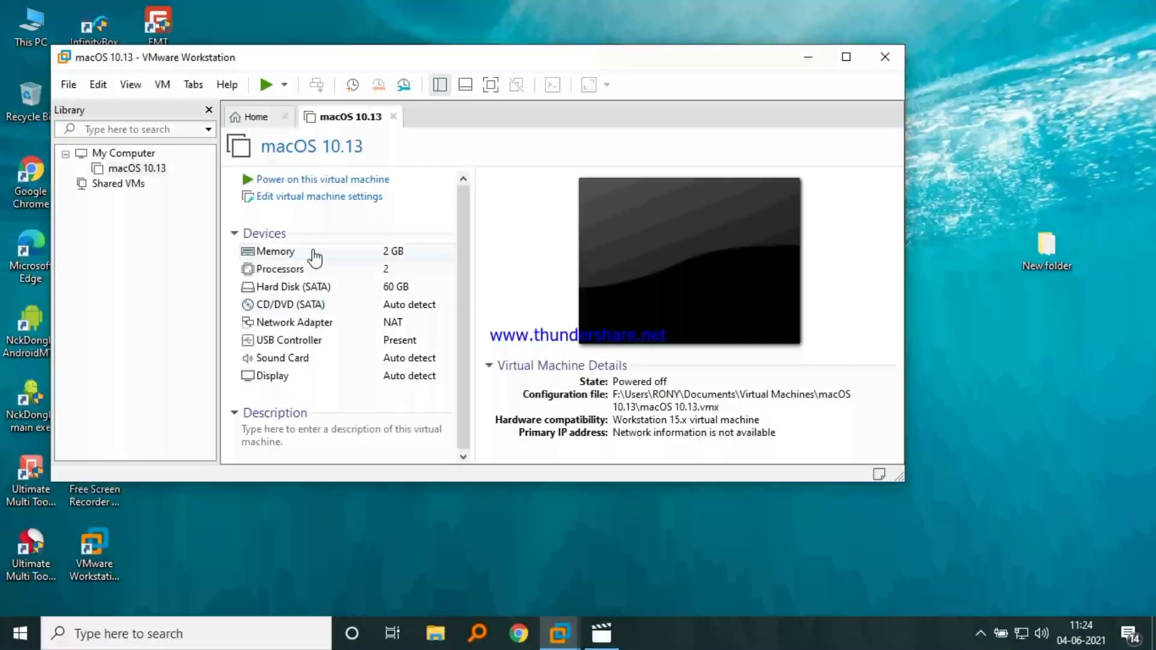
- Open the macOS 10.13 virtual machine's settings and set its memory to 4 GB
left_click(327, 203)
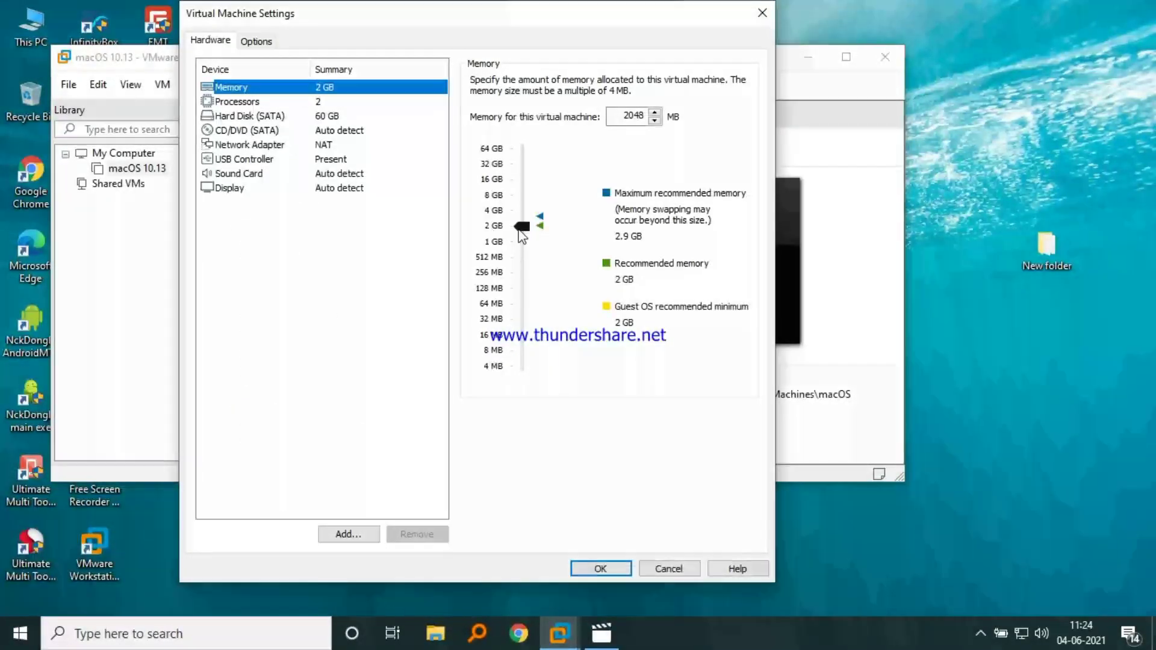
left_click(534, 234)
left_click(516, 212)
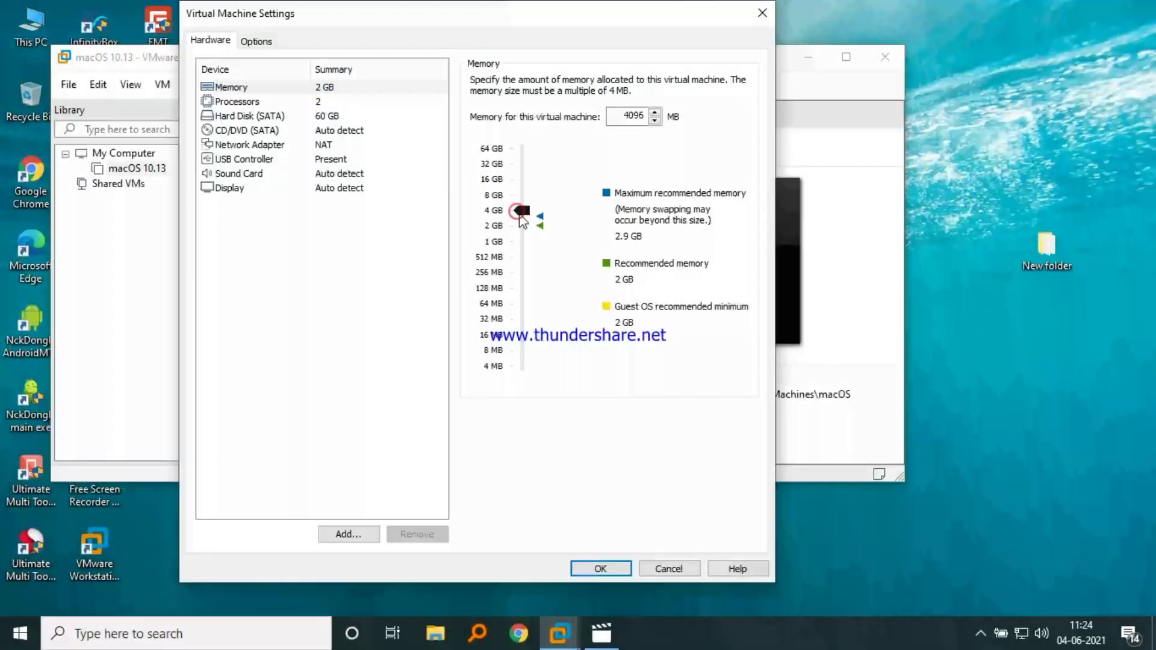
left_click_drag(521, 212, 528, 216)
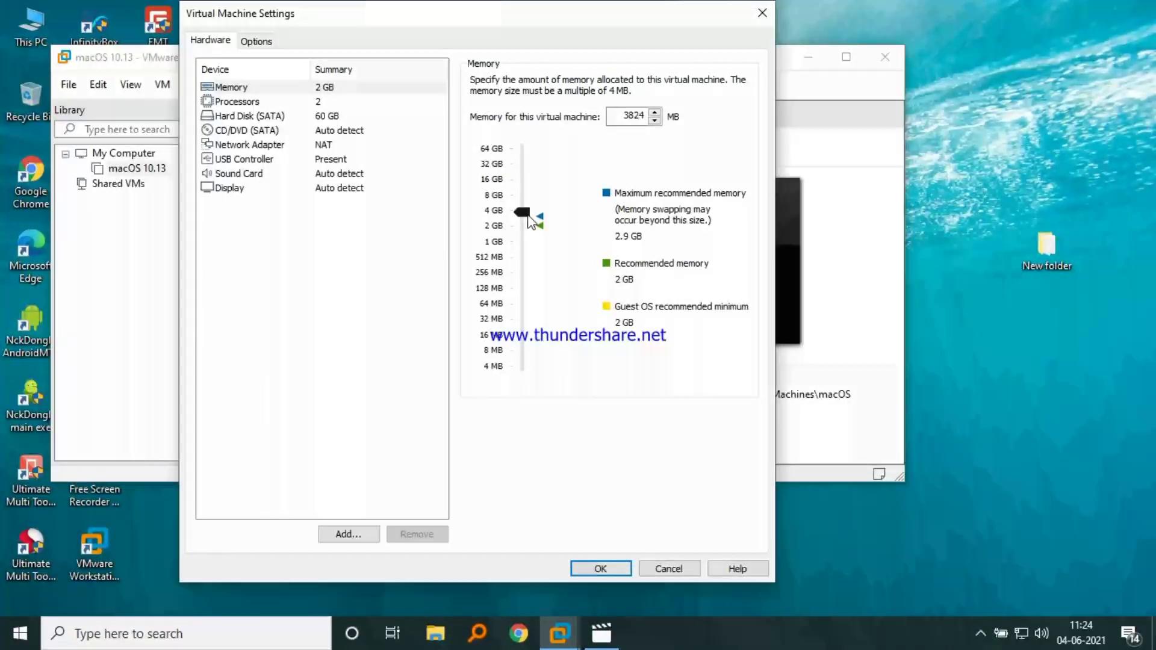
left_click(539, 217)
left_click(512, 213)
left_click(513, 215)
- Configure the processors as 2 processors with 2 cores per processor
left_click(300, 105)
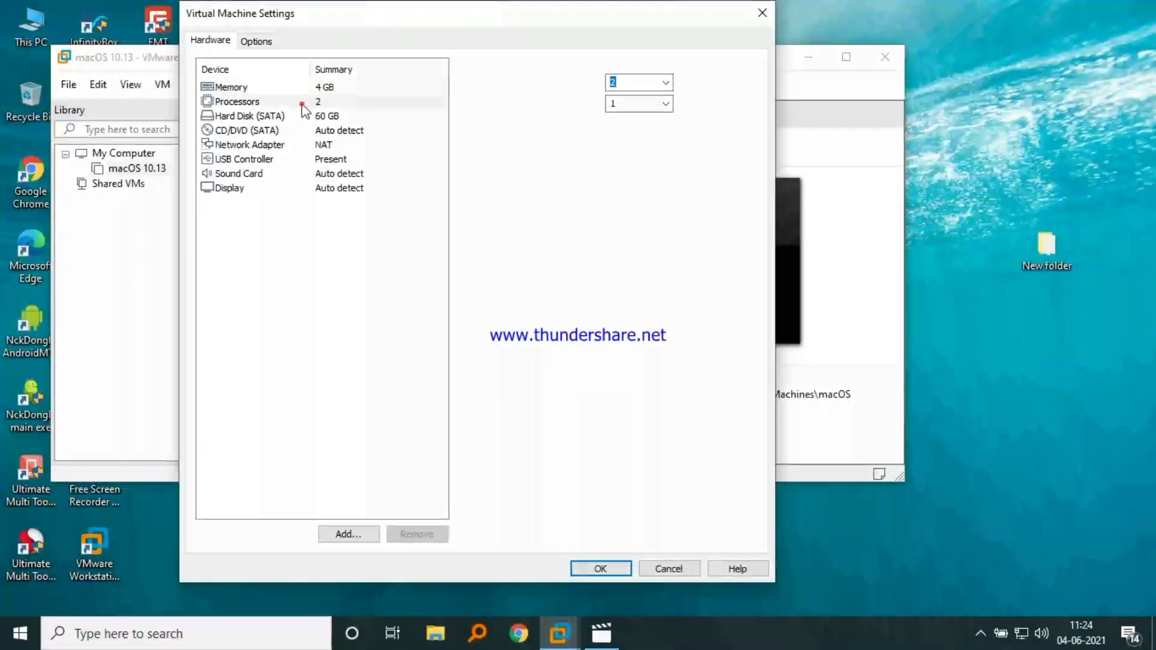
left_click(610, 84)
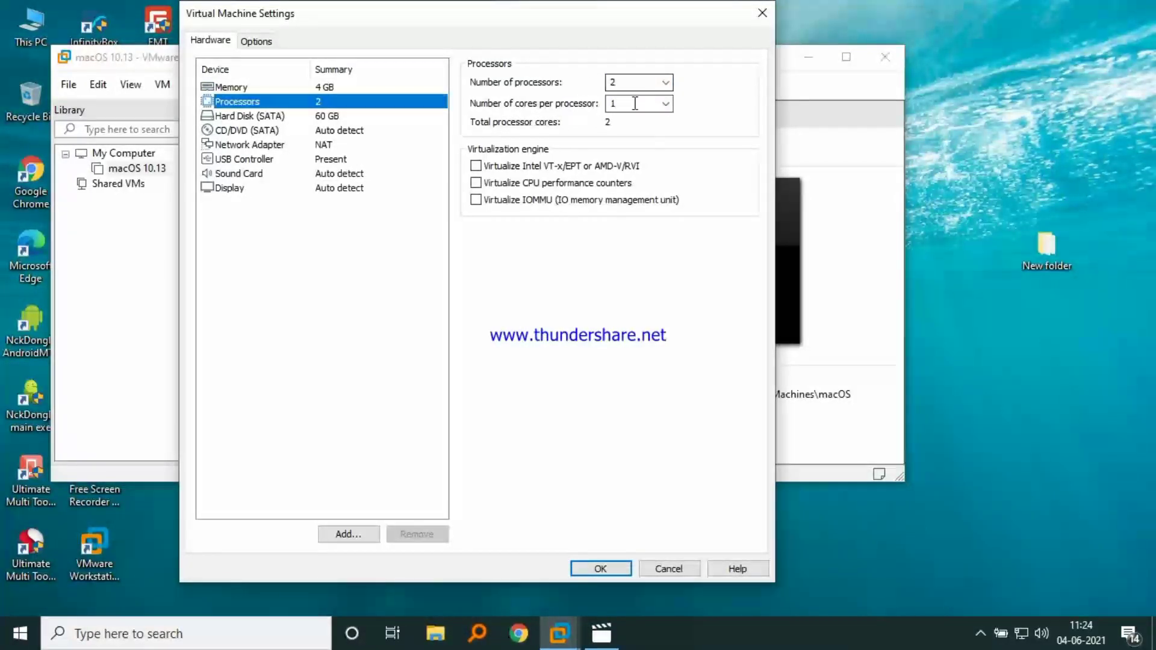
key("Tab")
type("2")
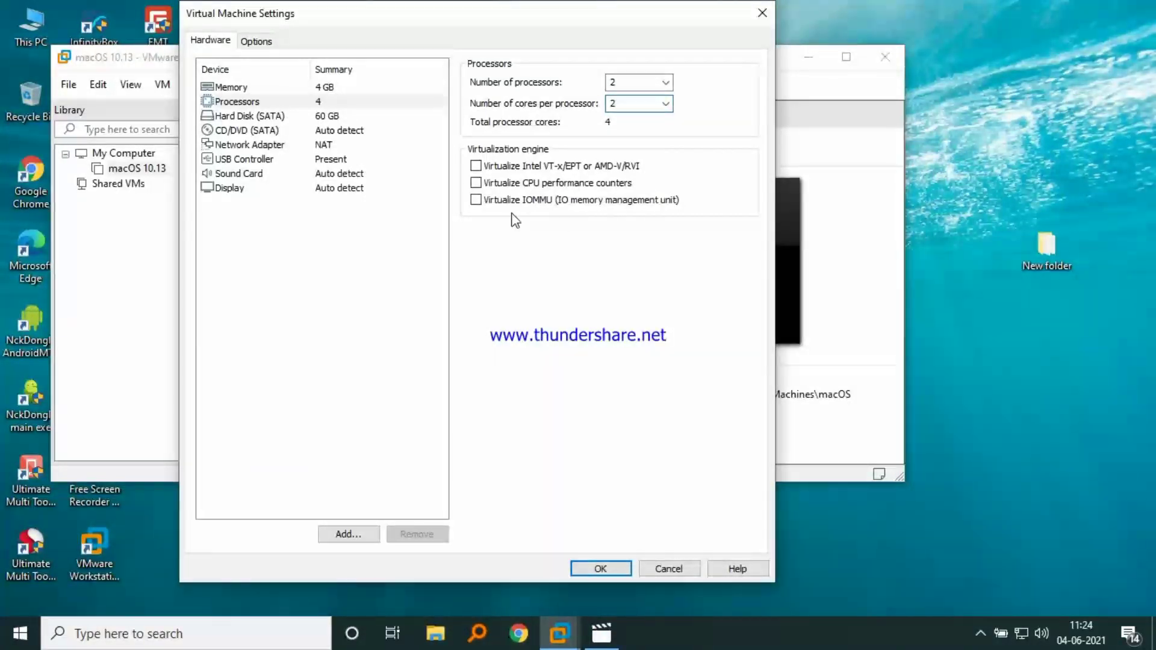
- Remove the existing 60 GB SATA hard disk from the virtual machine
left_click(302, 116)
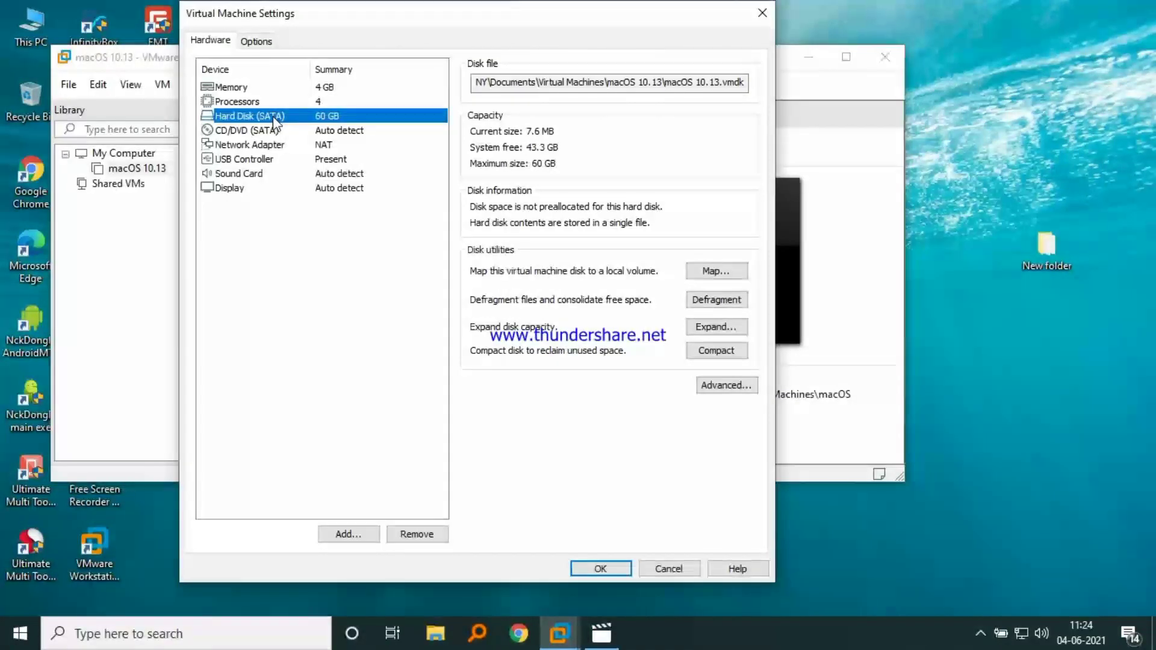
left_click(980, 634)
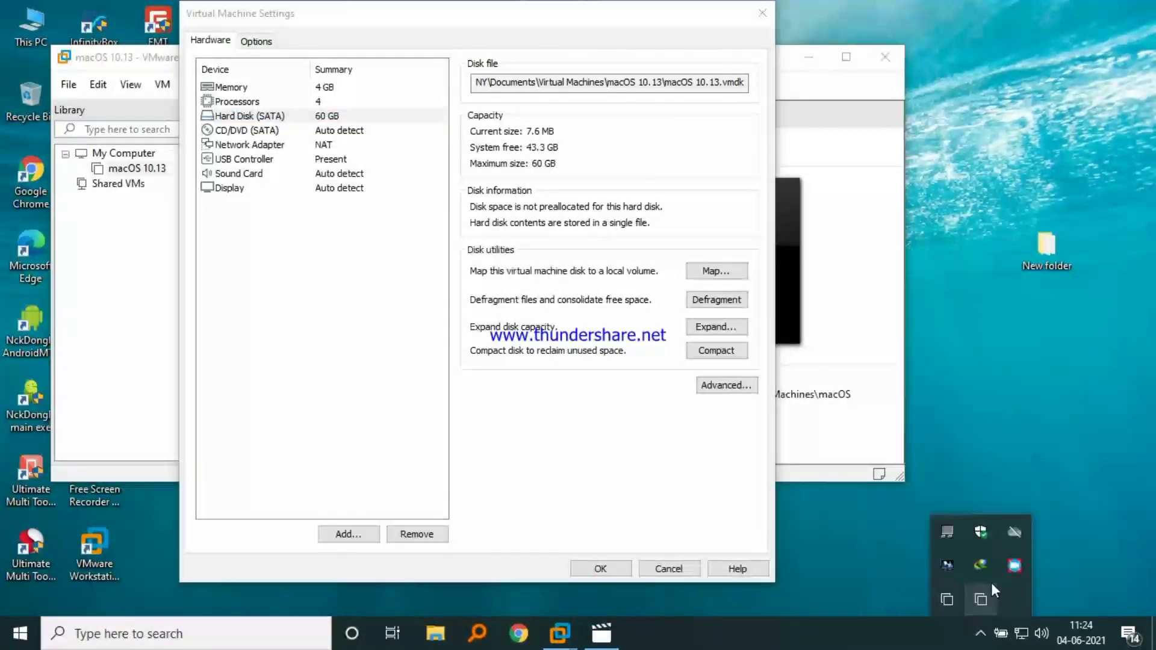
left_click(1008, 566)
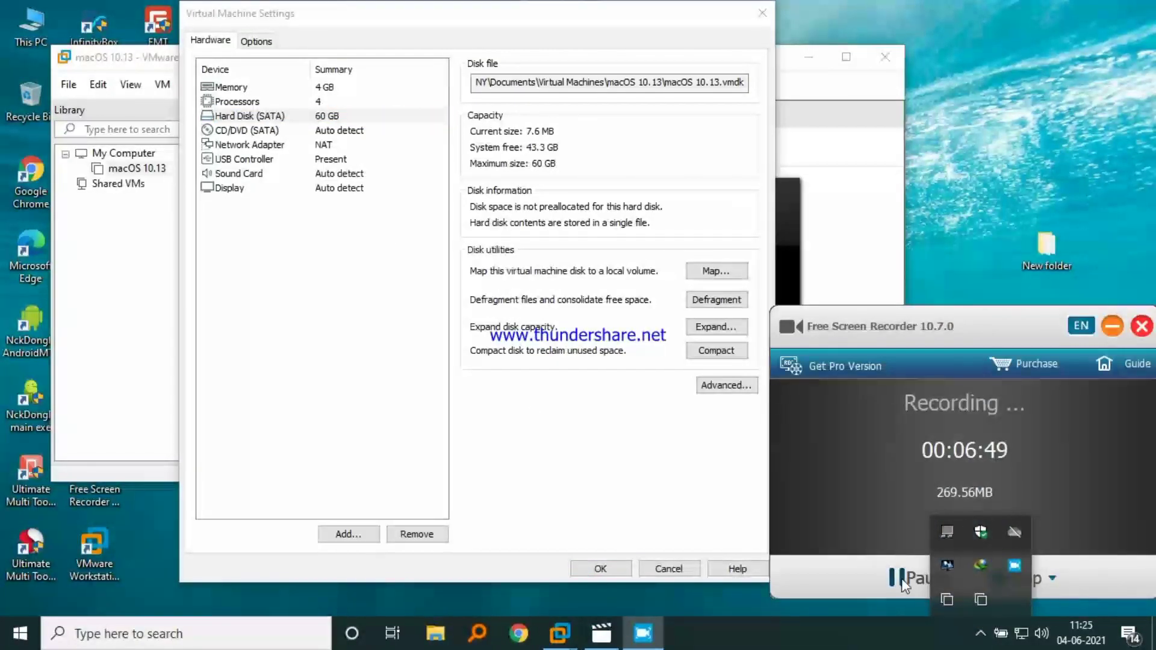
left_click(258, 116)
left_click(408, 535)
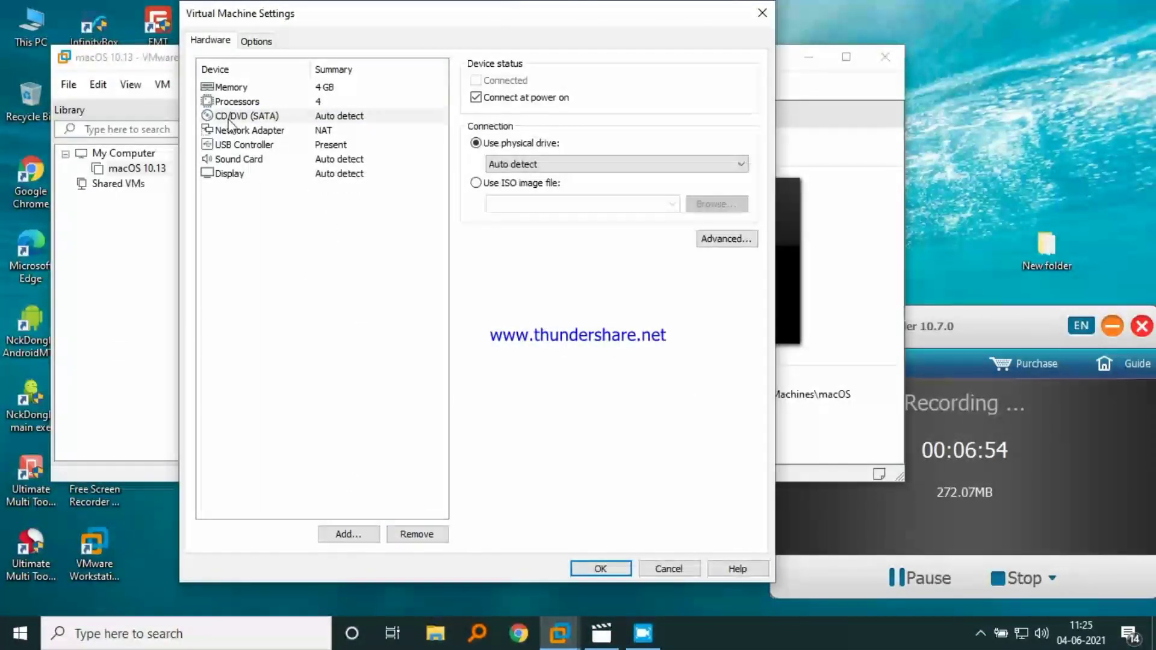
- Start adding a hard disk of type SATA that uses an existing virtual disk
left_click(295, 118)
left_click(352, 536)
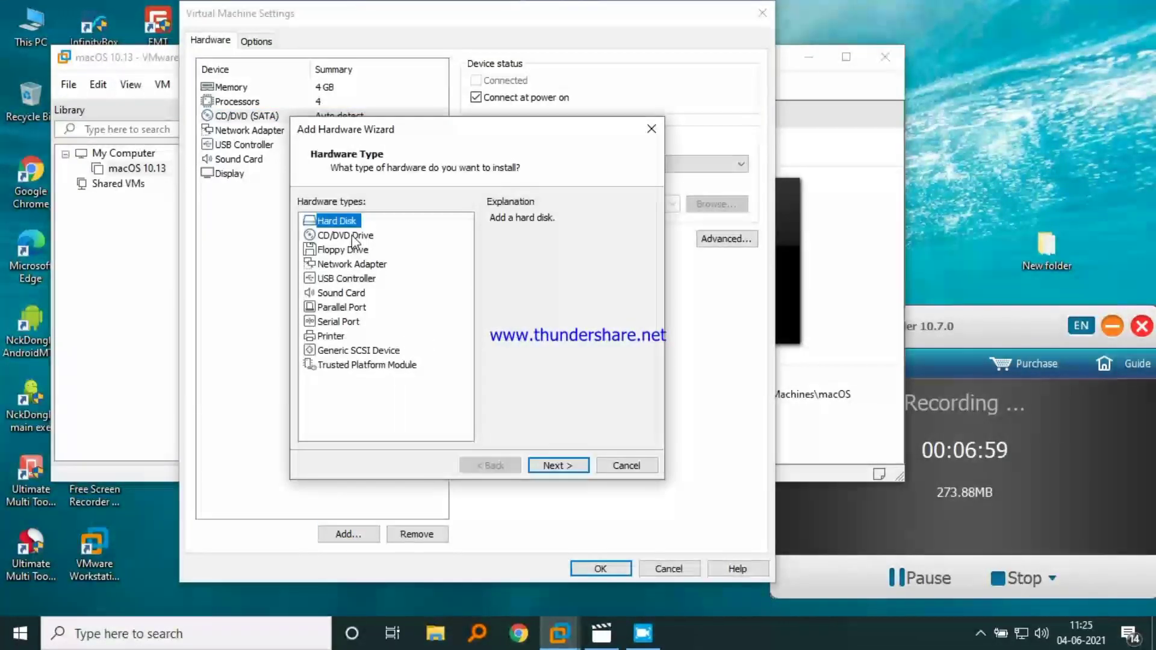
left_click(916, 580)
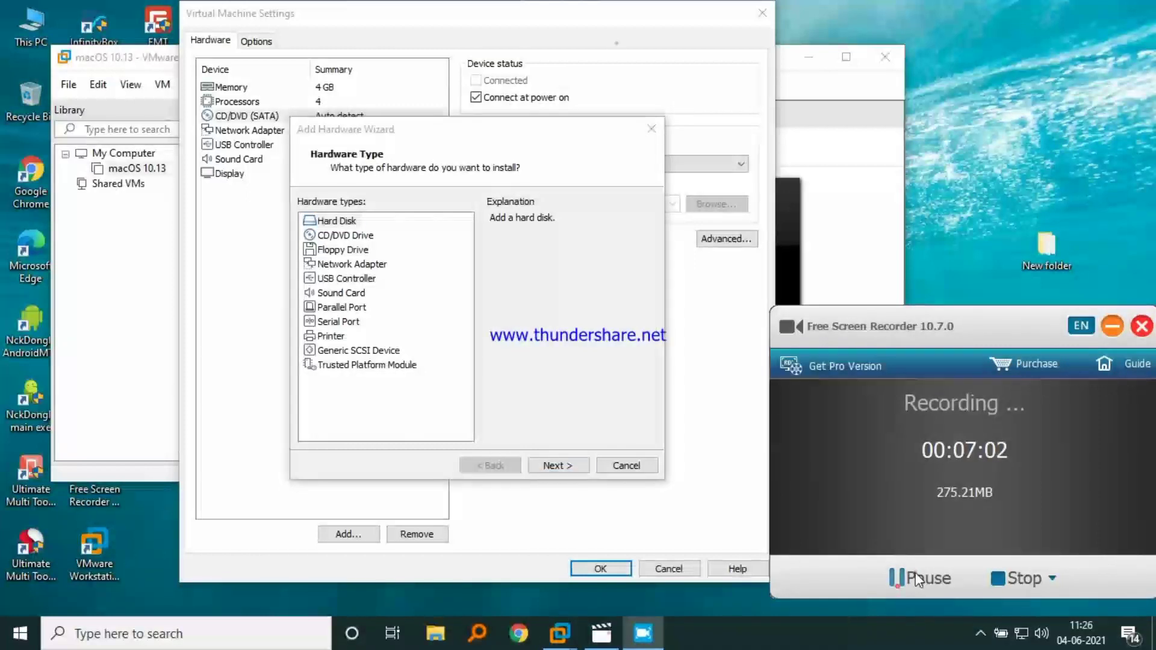
left_click(1113, 326)
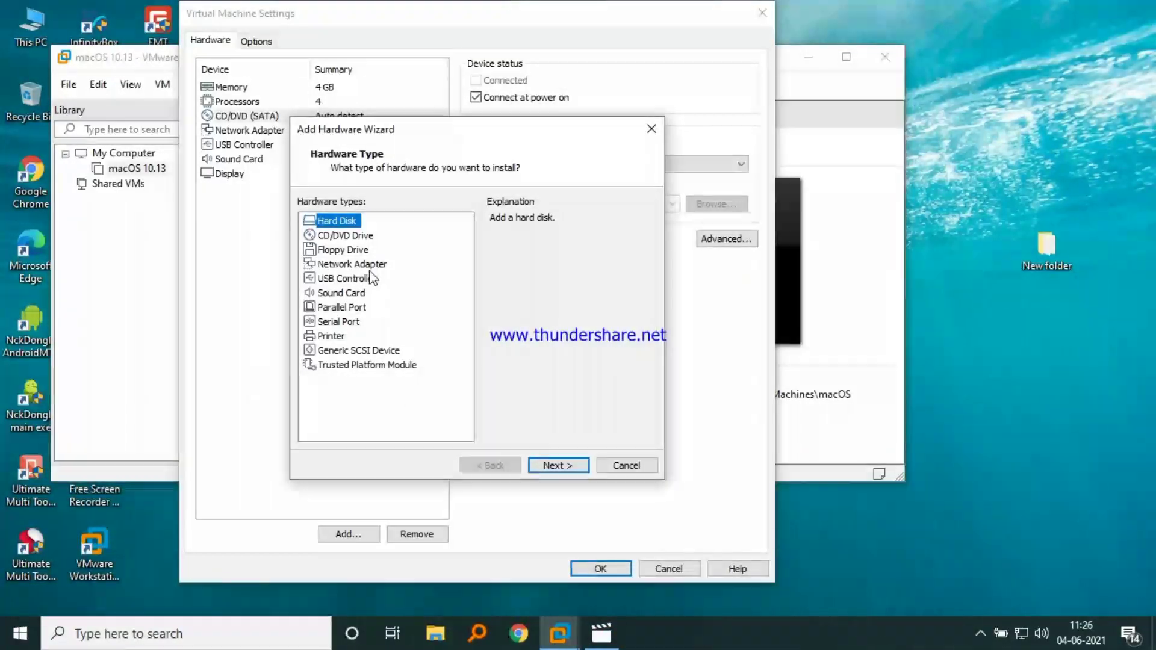
left_click(354, 236)
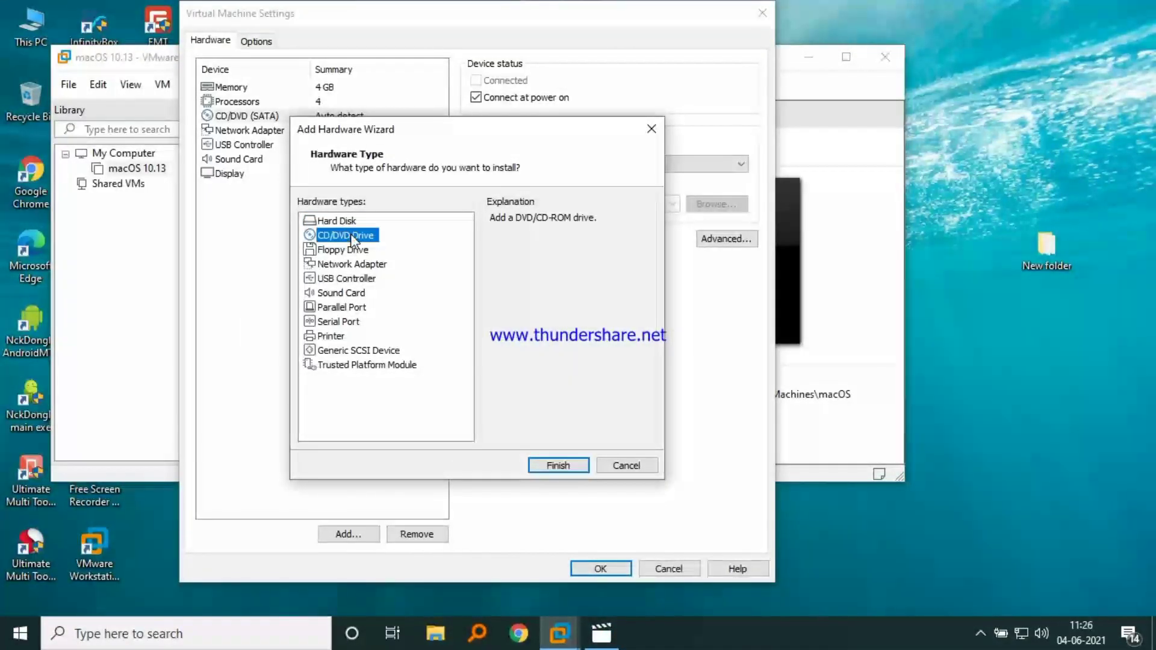
left_click(348, 222)
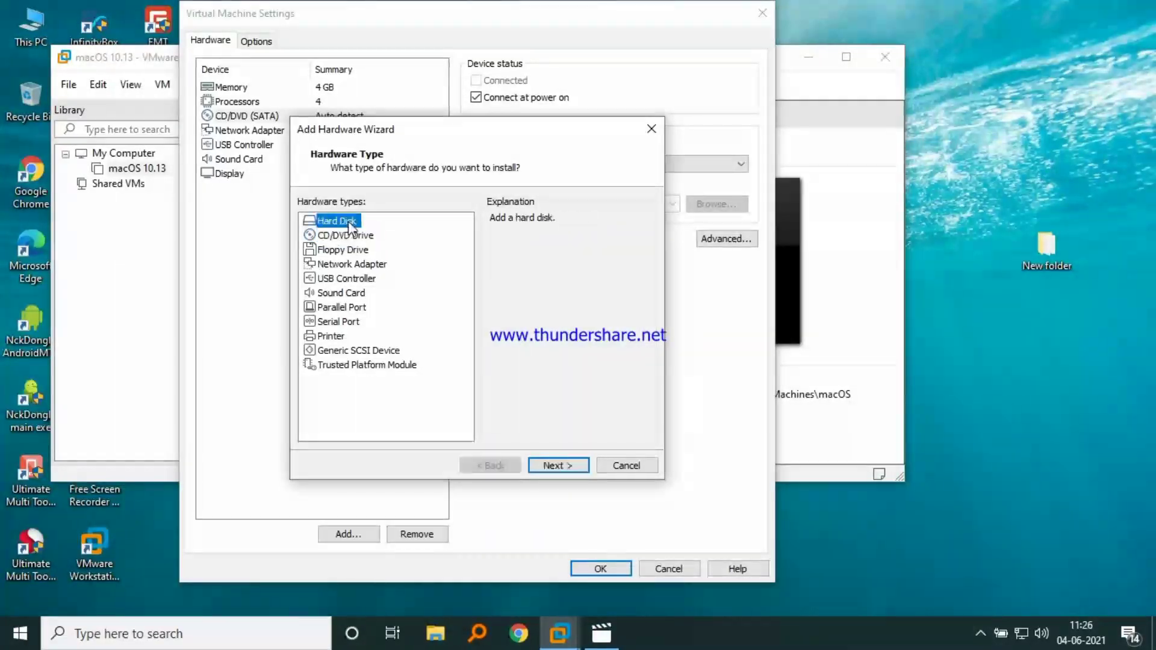
left_click(557, 465)
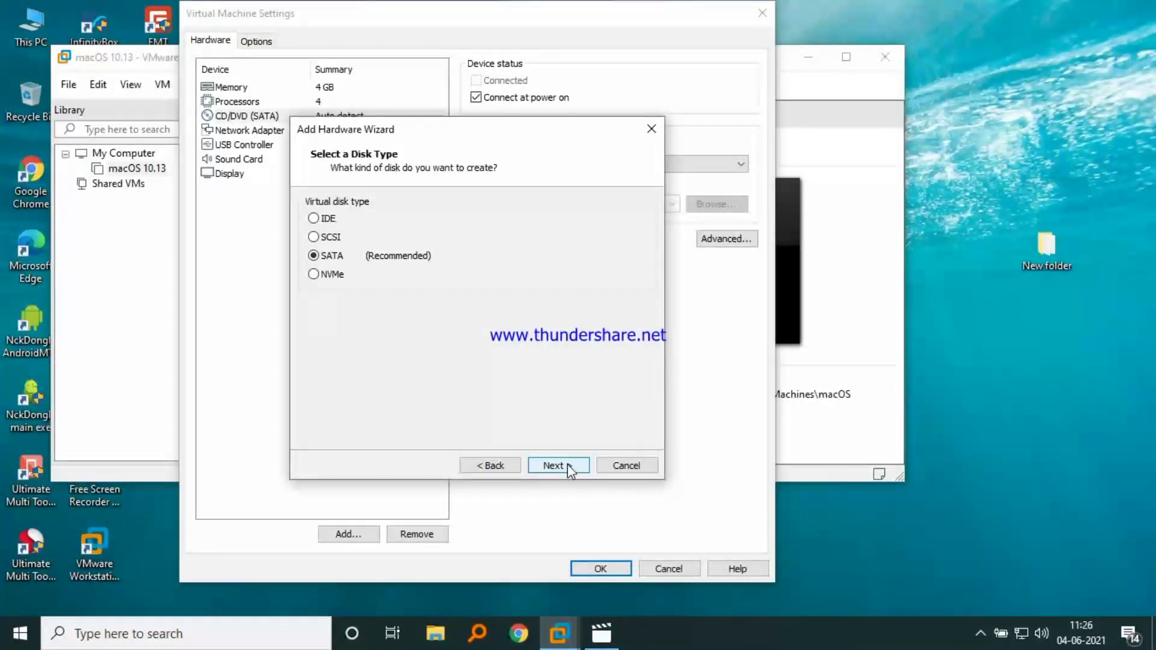
left_click(557, 466)
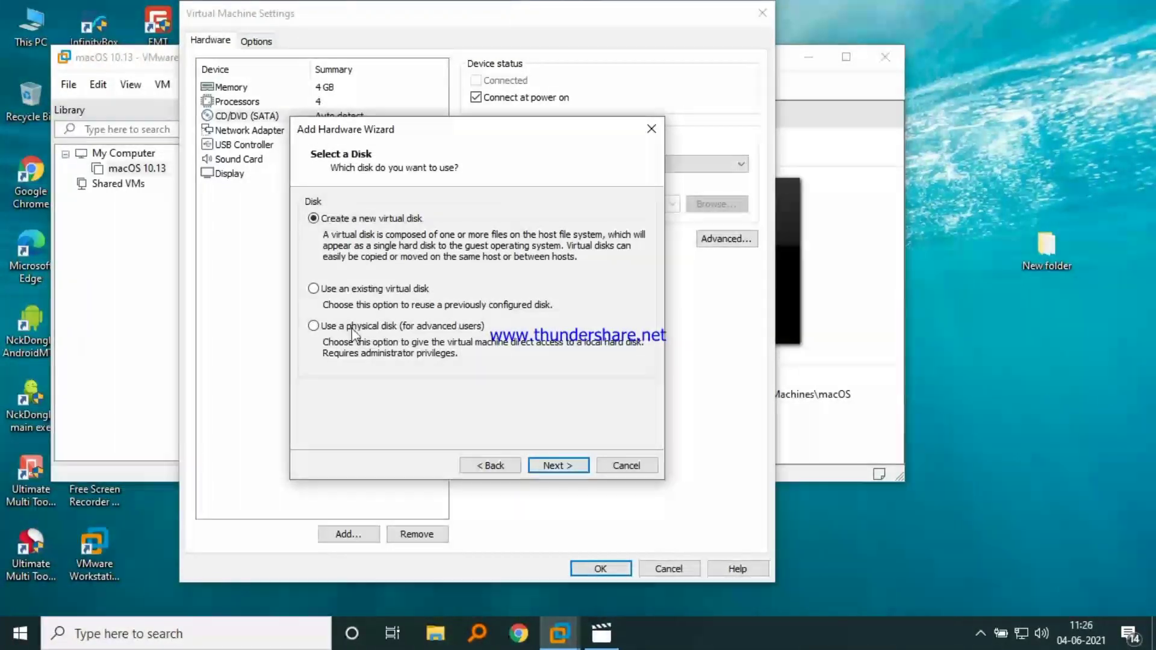
left_click(331, 292)
left_click(569, 464)
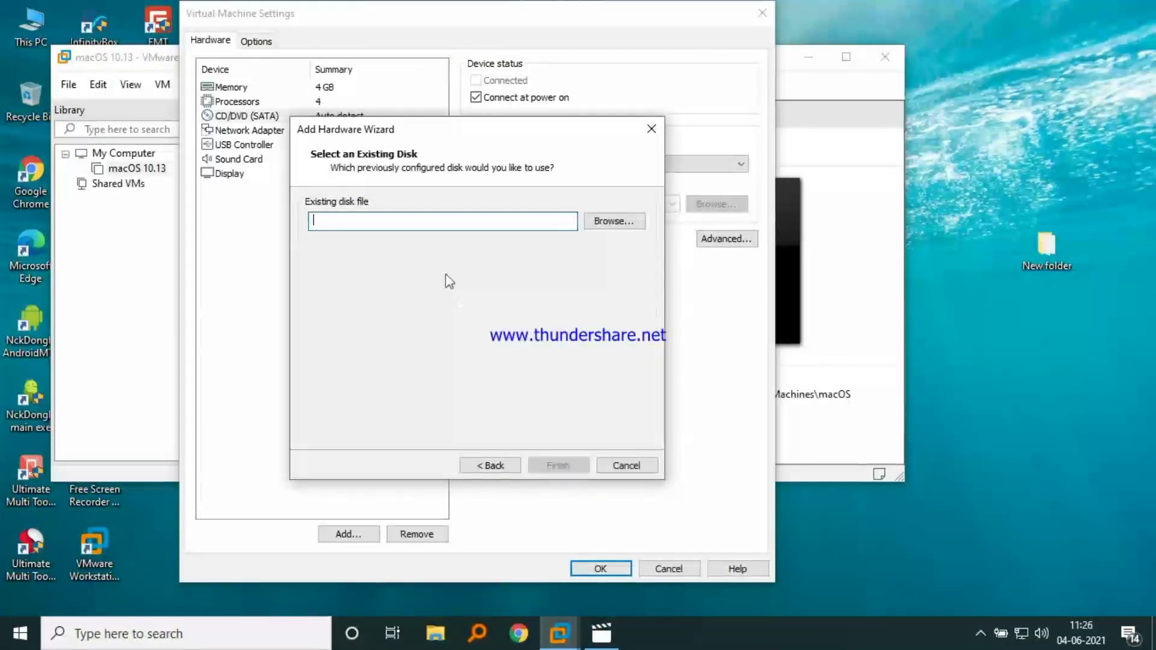
- Browse for the existing disk in the "macOS High Sierra Final by Geekrar" folder inside mac on the MACOS (F:) drive
left_click(614, 221)
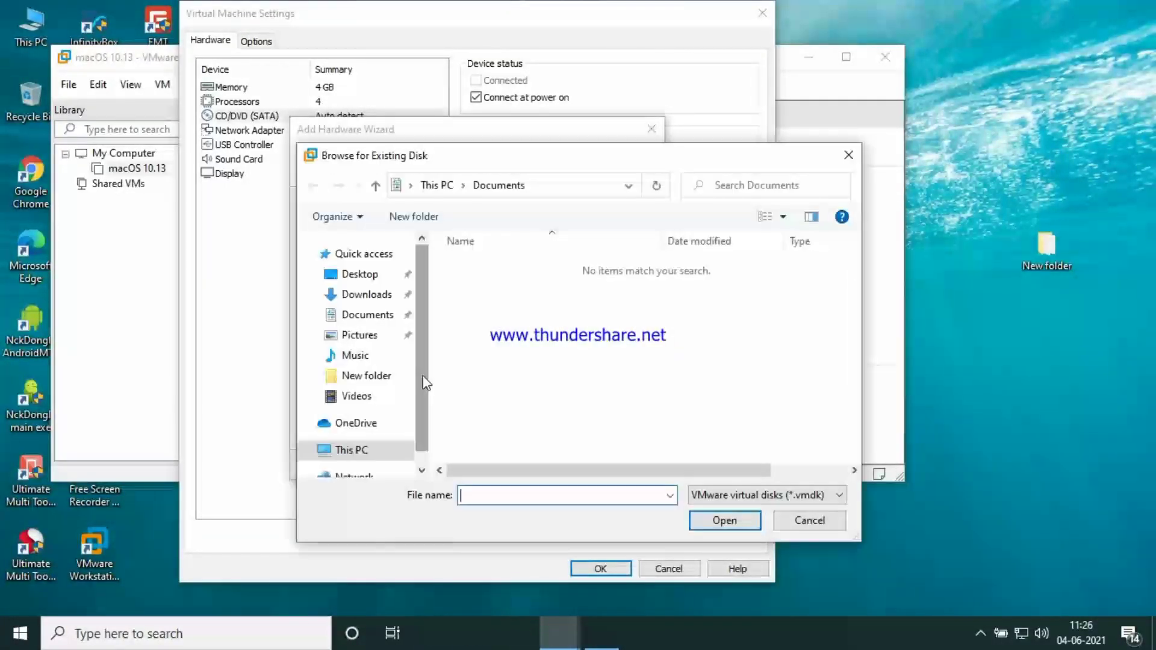
scroll(361, 434, "down", 2)
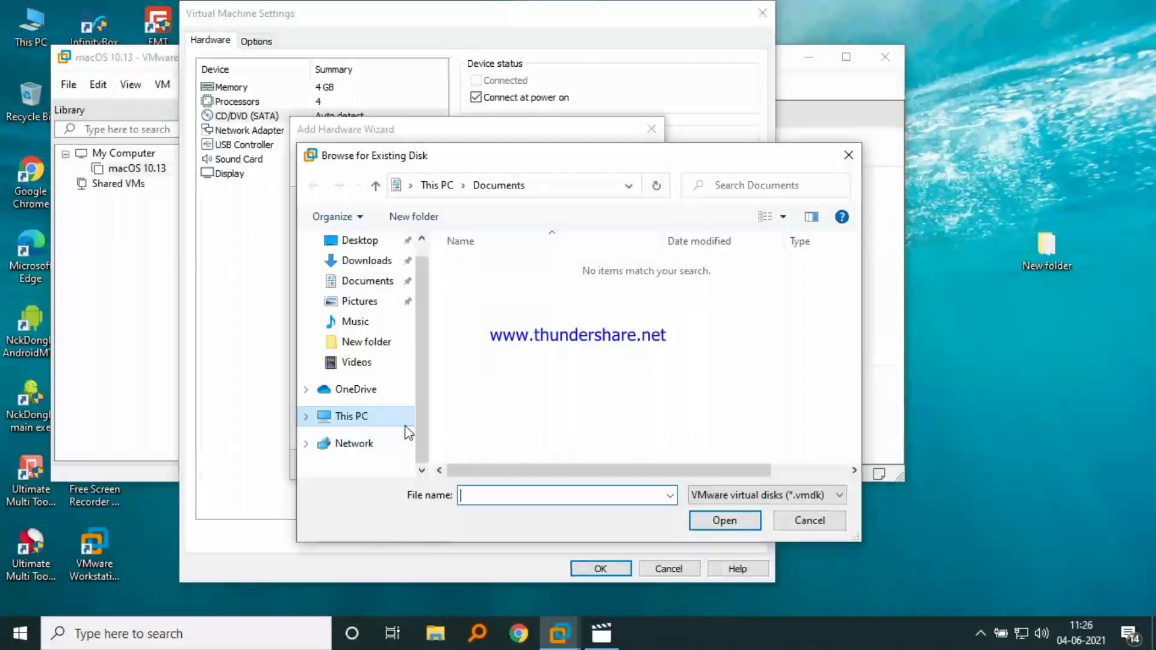
left_click(307, 416)
scroll(385, 428, "down", 1)
left_click(348, 428)
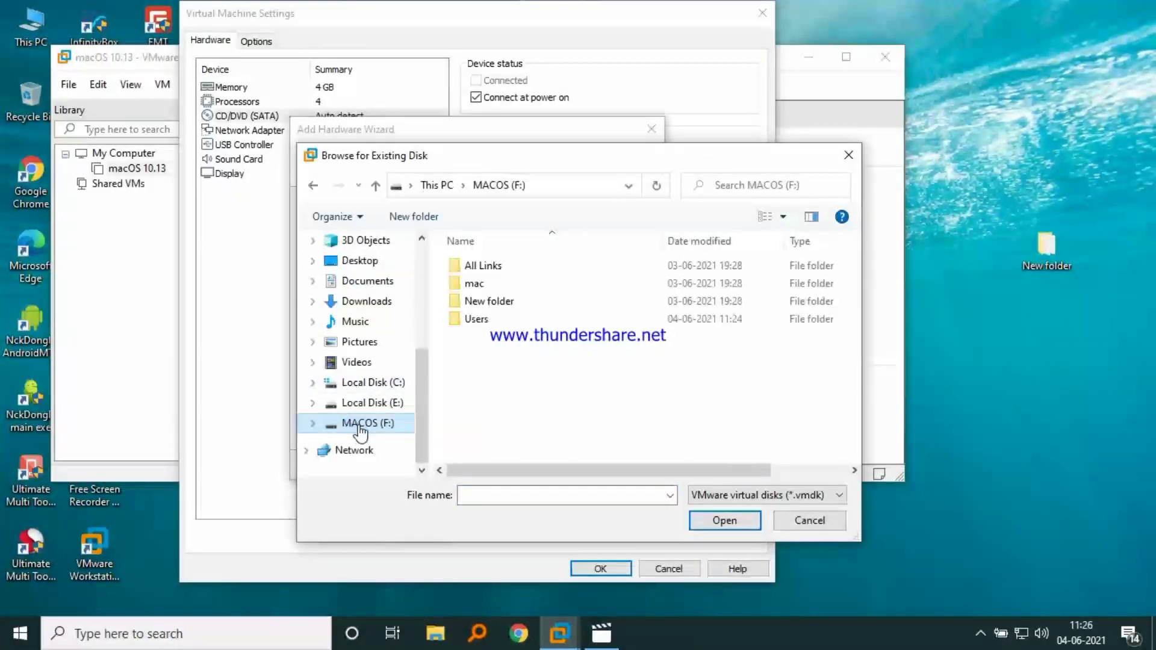
left_click(312, 425)
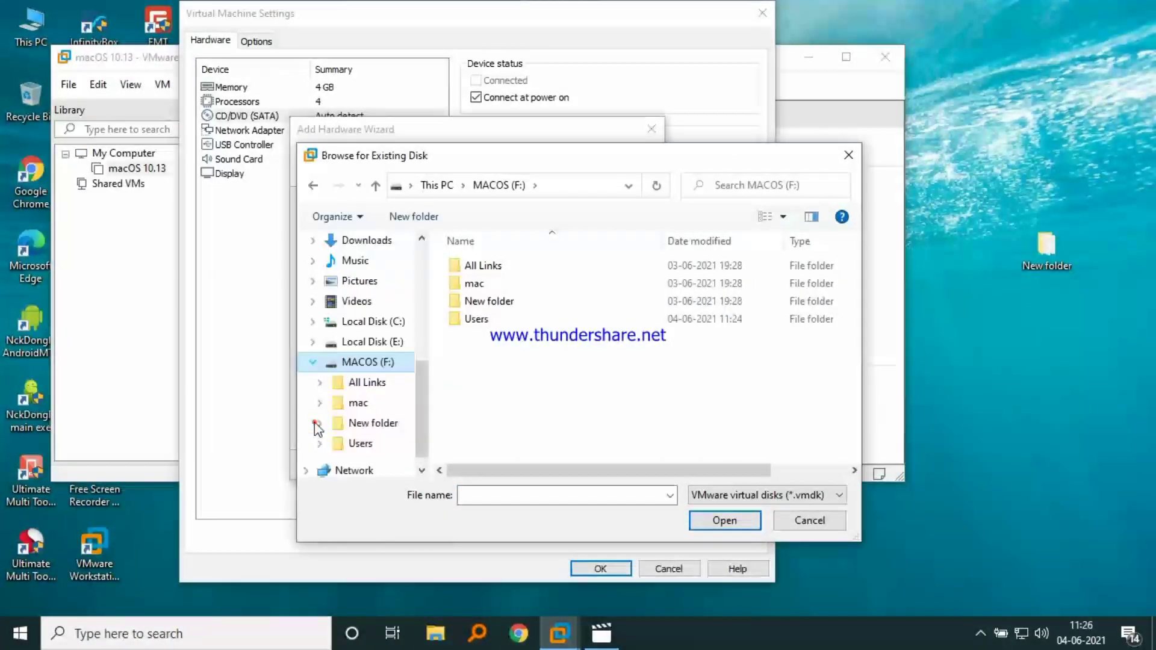
left_click(358, 411)
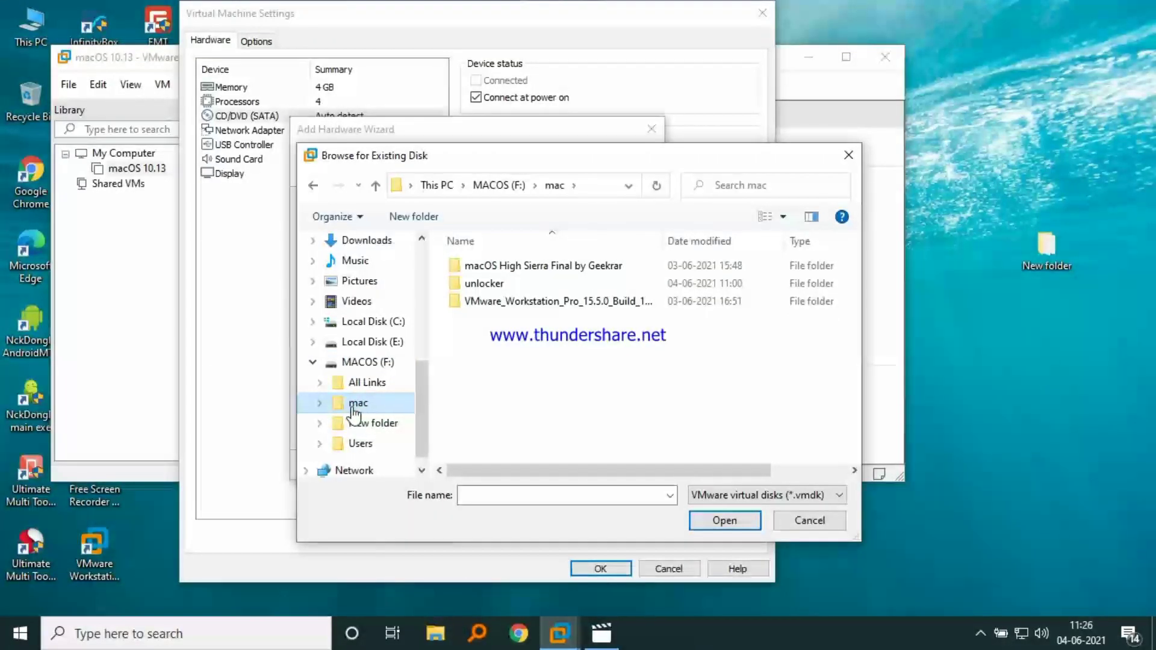
left_click(323, 404)
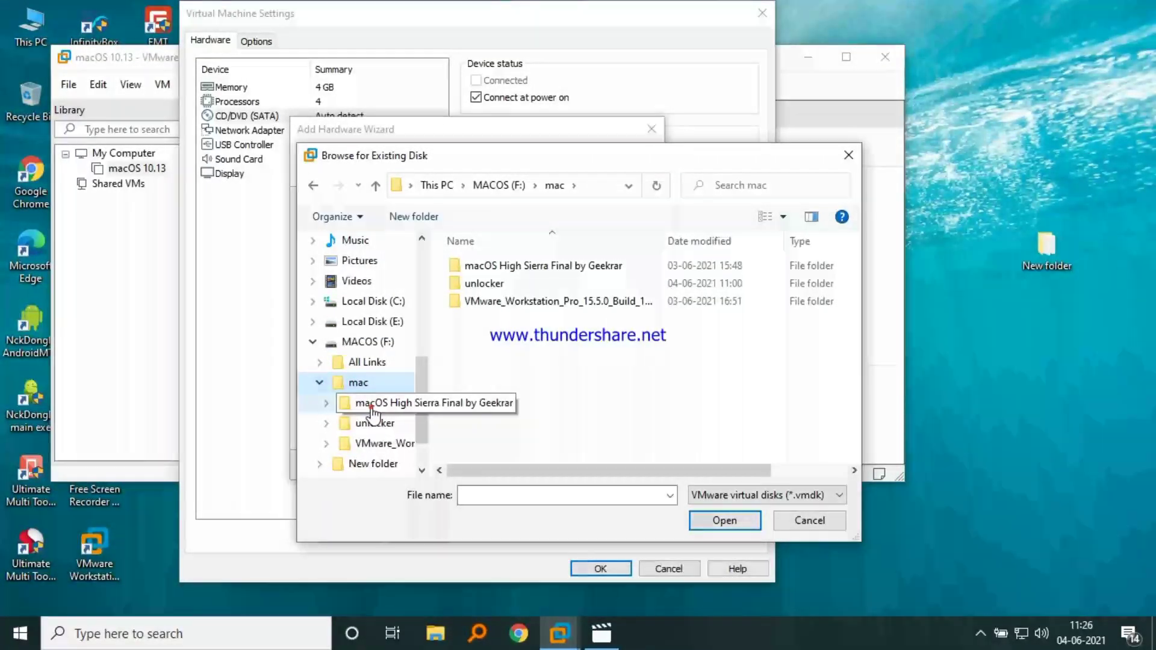
left_click(355, 403)
double_click(548, 268)
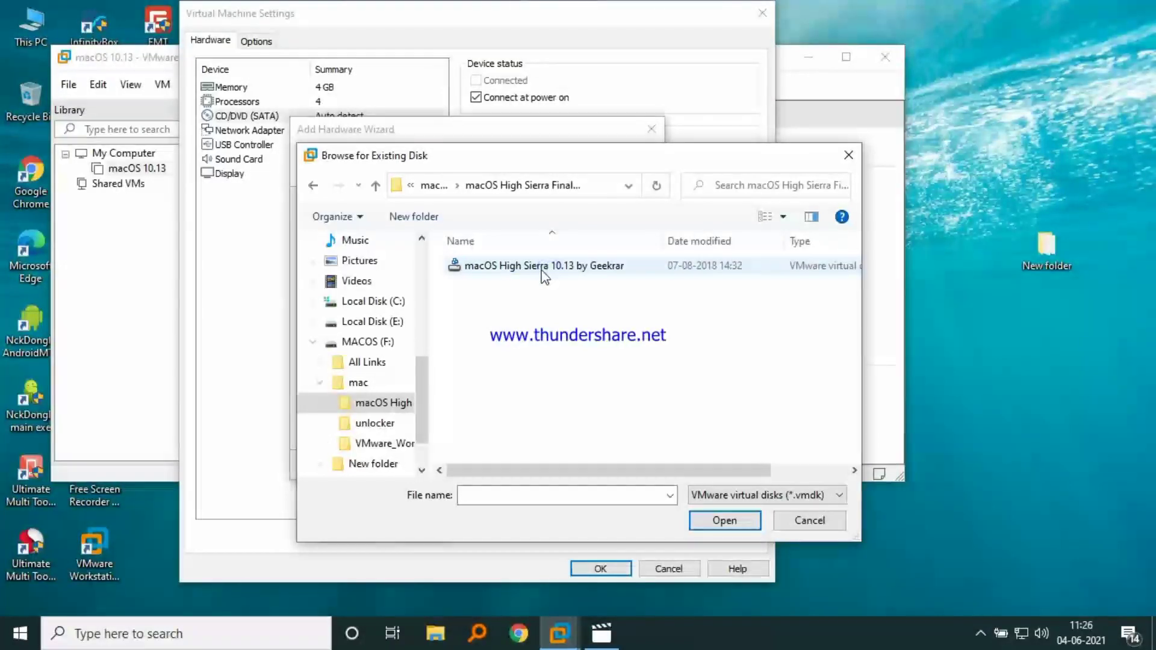
- Choose the "macOS High Sierra 10.13 by Geekrar" disk file and add it to the virtual machine, keeping its existing format
left_click(546, 266)
left_click(725, 520)
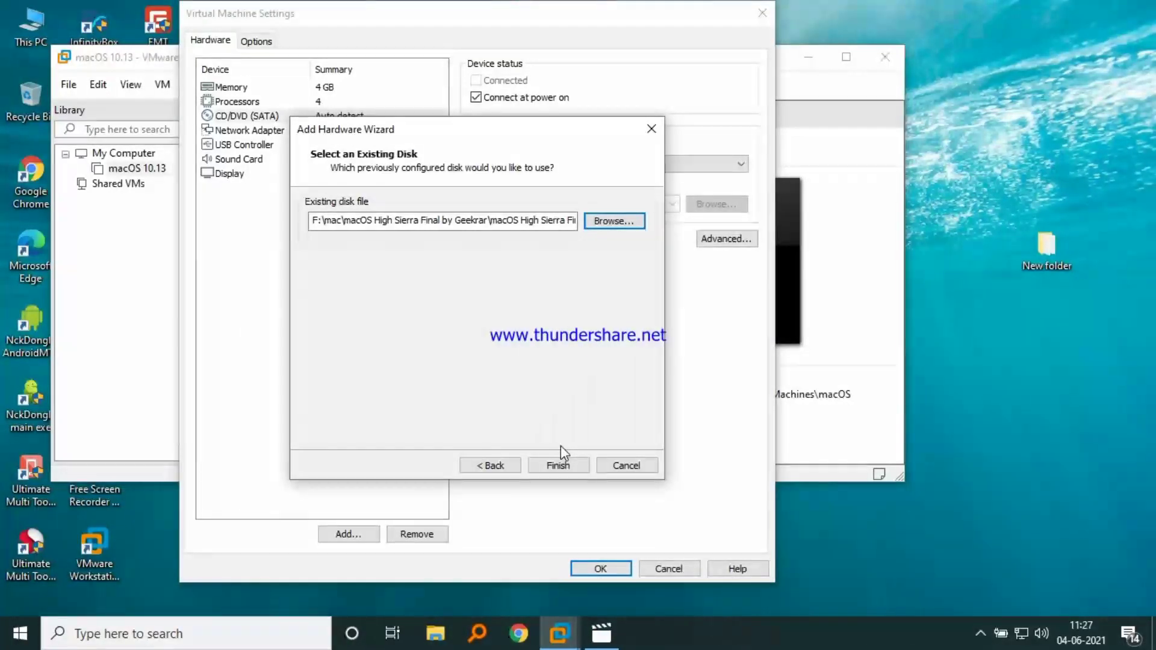
left_click(561, 465)
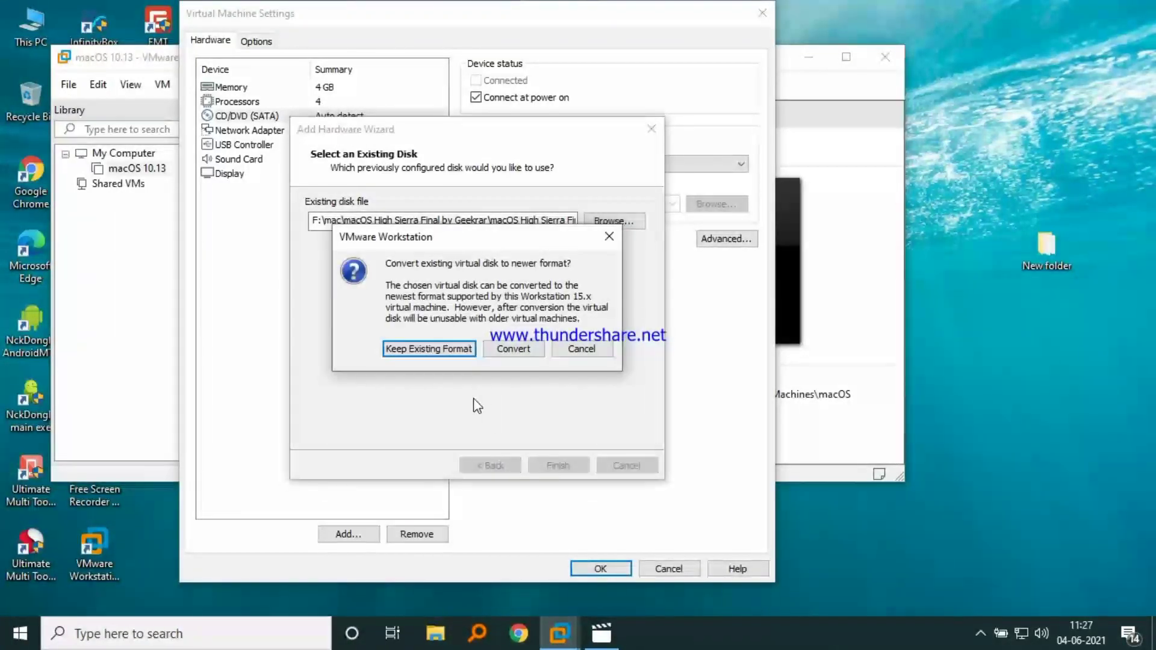
left_click(447, 354)
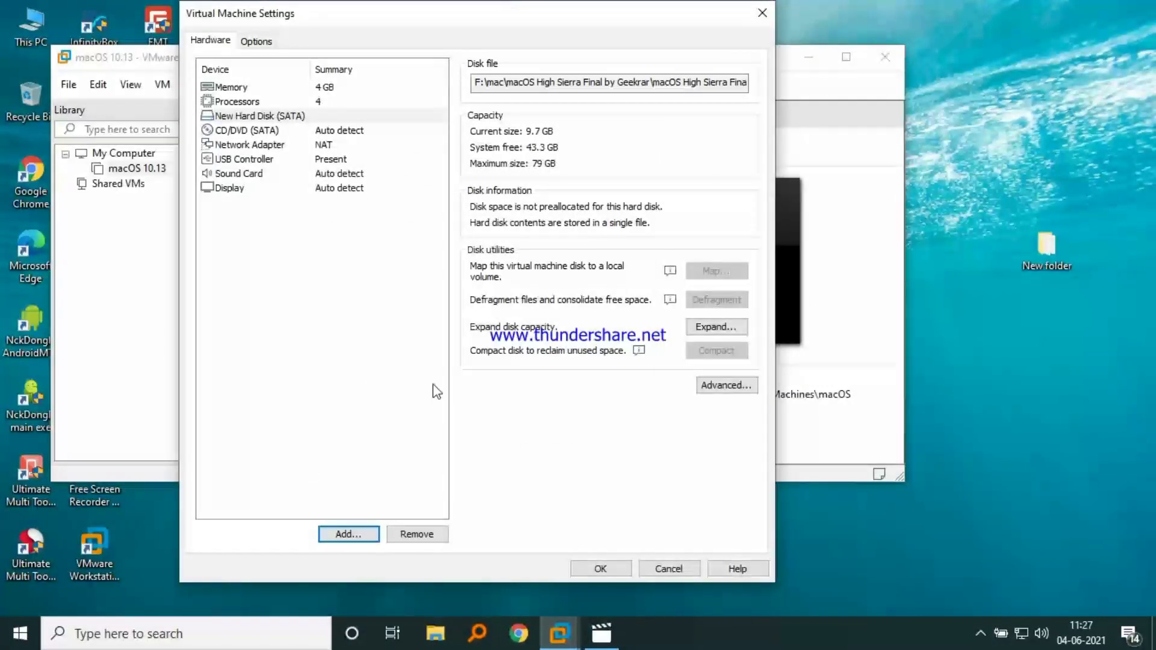
- Set the USB controller's compatibility to USB 2.0 and save the virtual machine settings
left_click(244, 159)
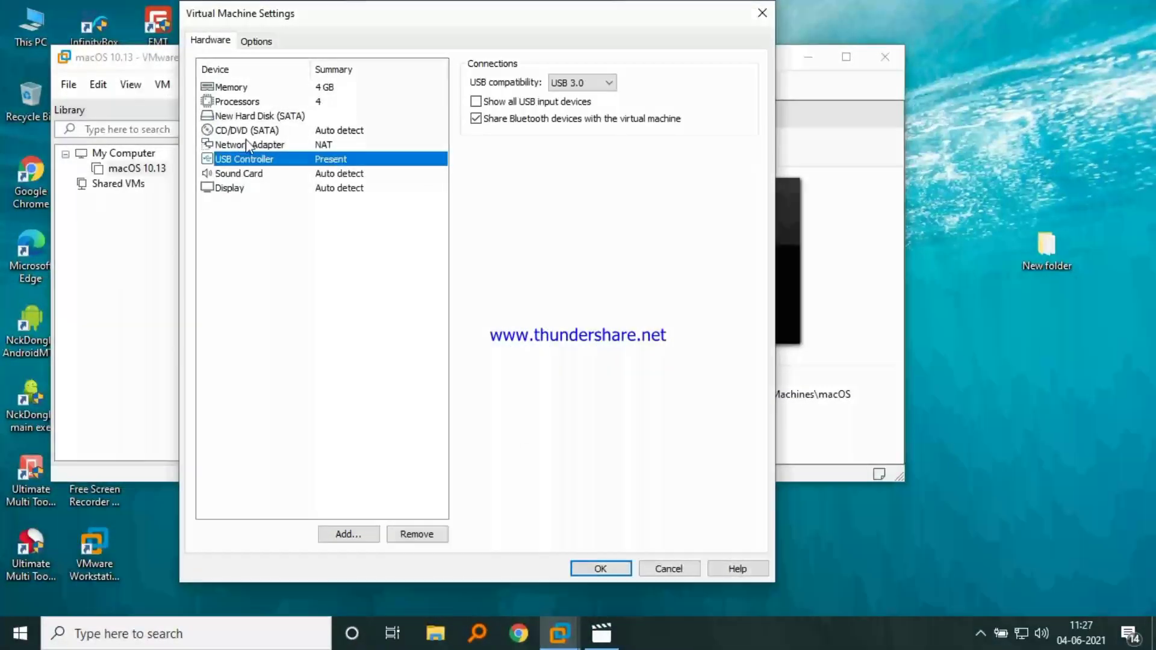
left_click(248, 145)
left_click(245, 160)
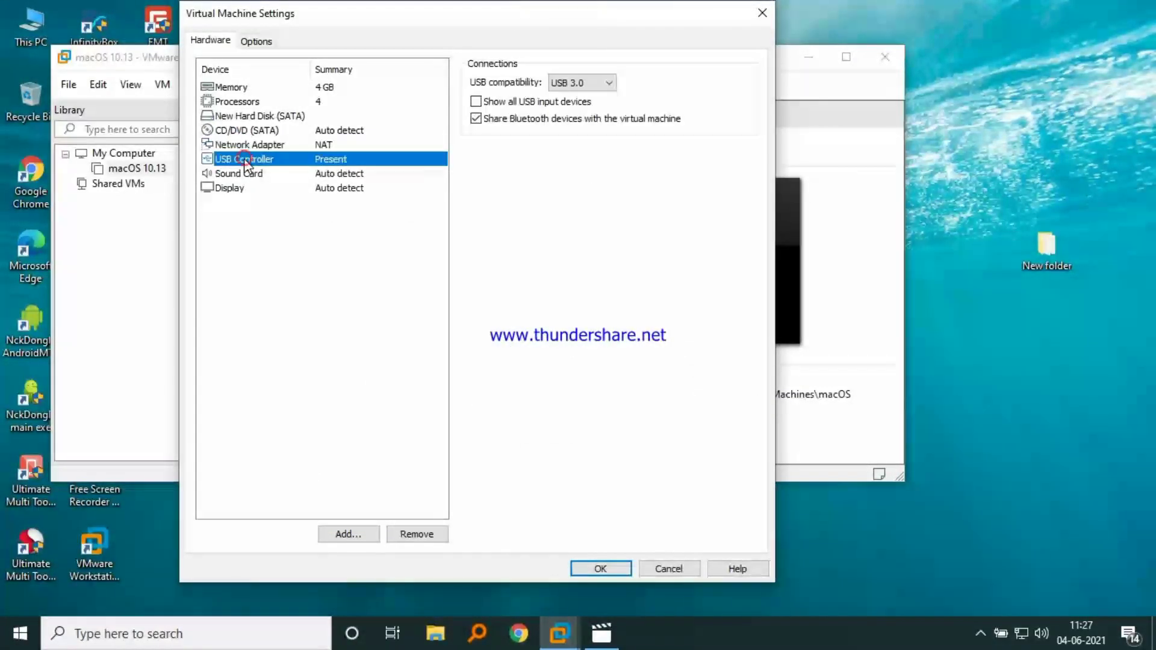
left_click(581, 83)
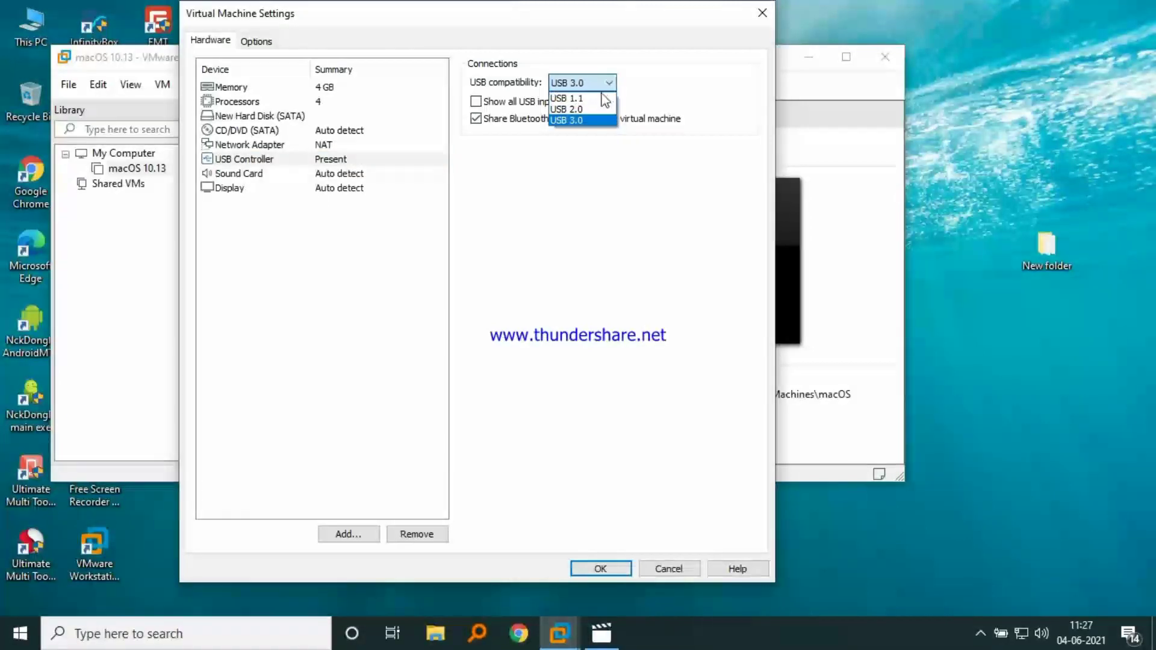
left_click(578, 109)
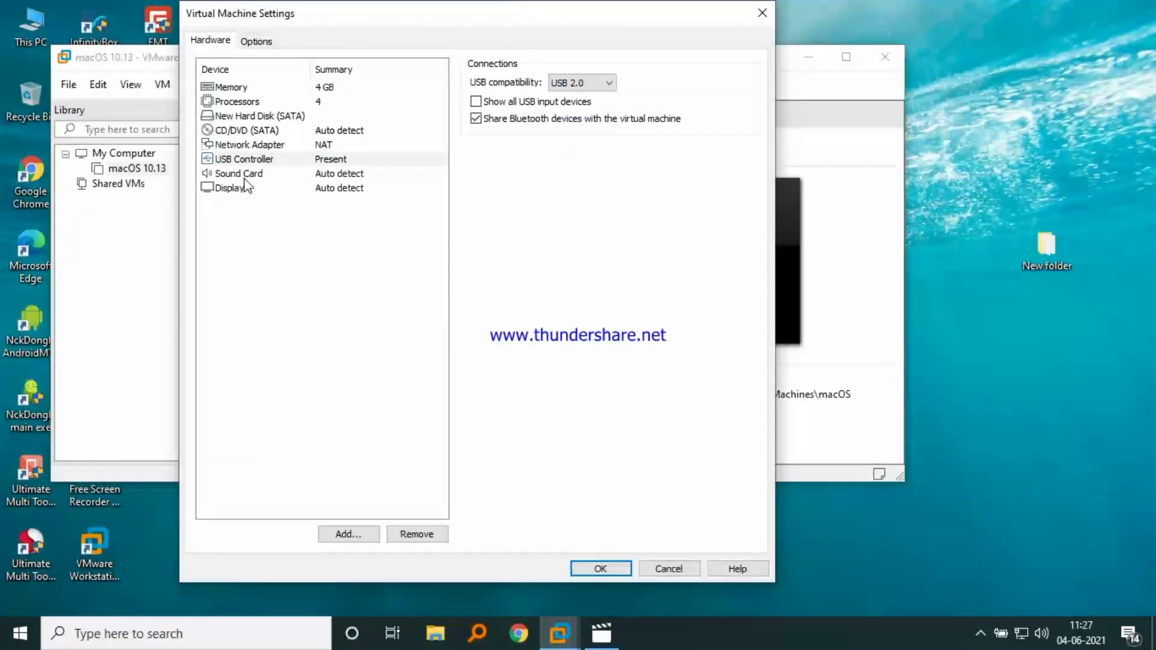
left_click(601, 568)
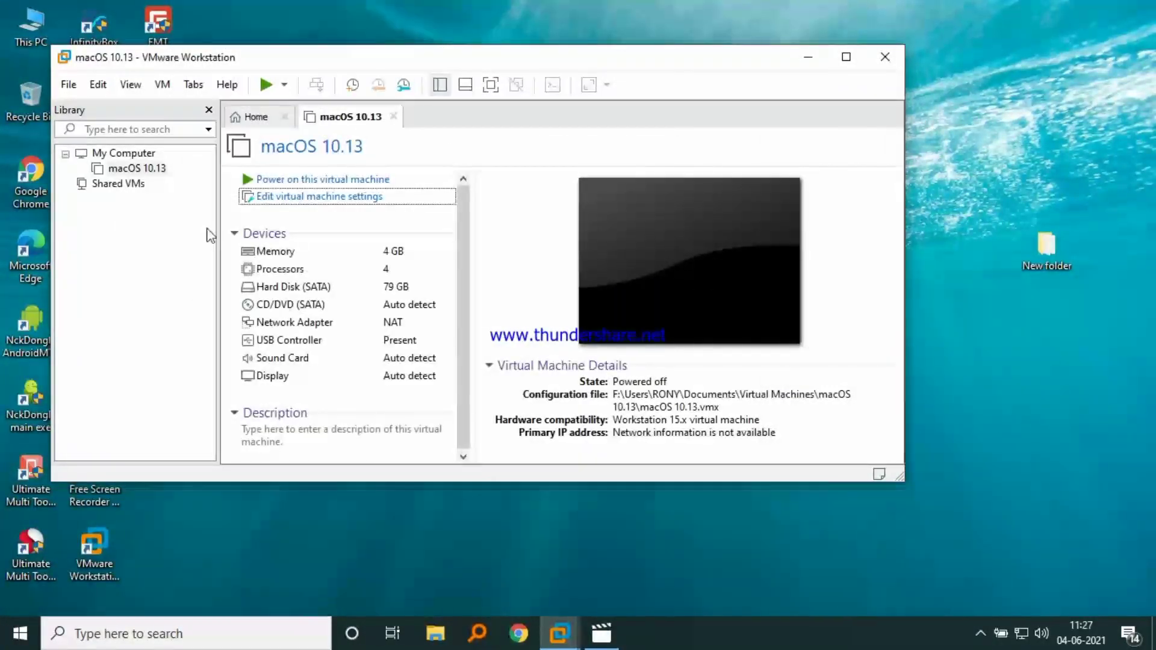
- Power on the macOS 10.13 virtual machine
left_click(313, 180)
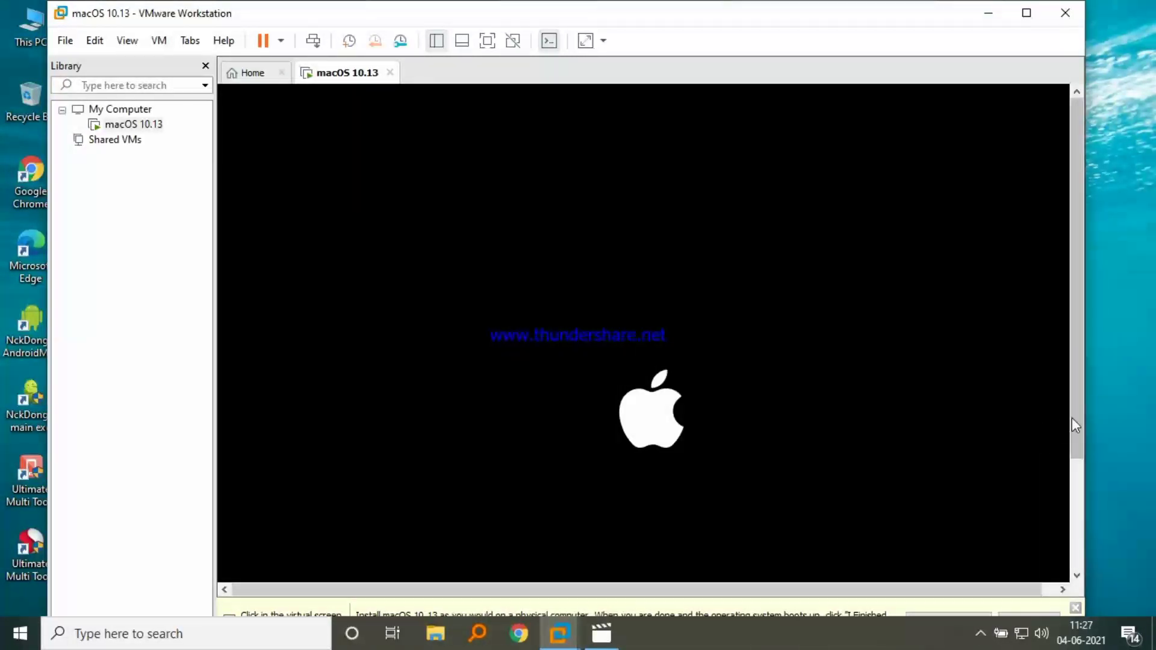
left_click_drag(1074, 419, 1084, 517)
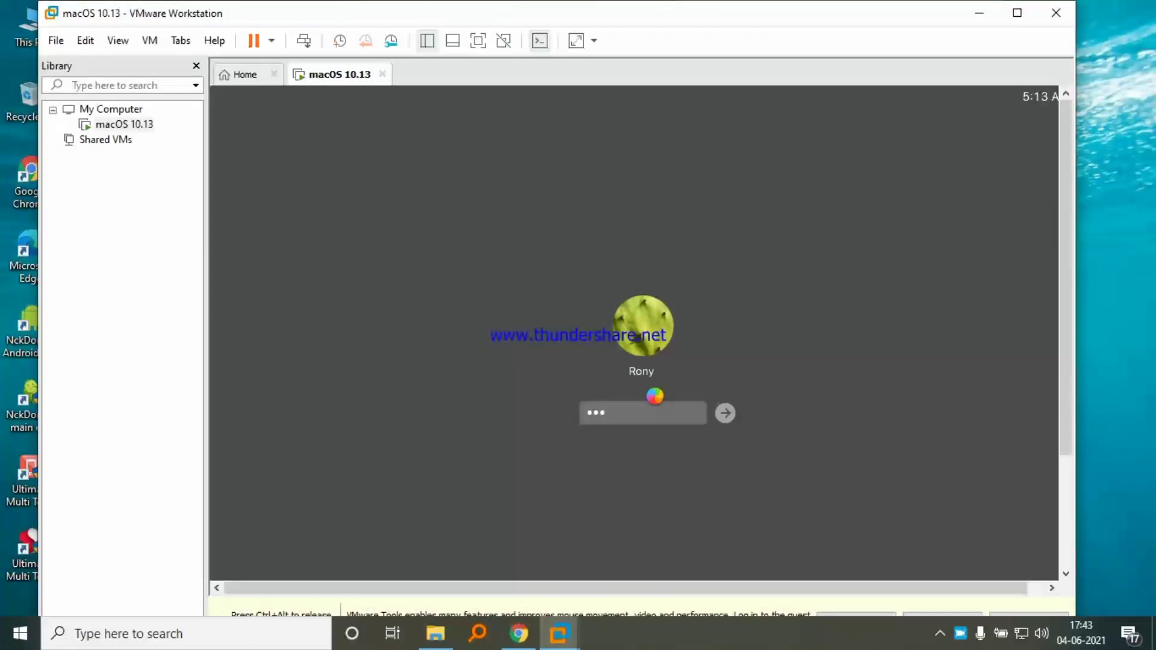
- Enter the account password to log in to macOS and show the virtual machine in full screen
type("a")
left_click(725, 417)
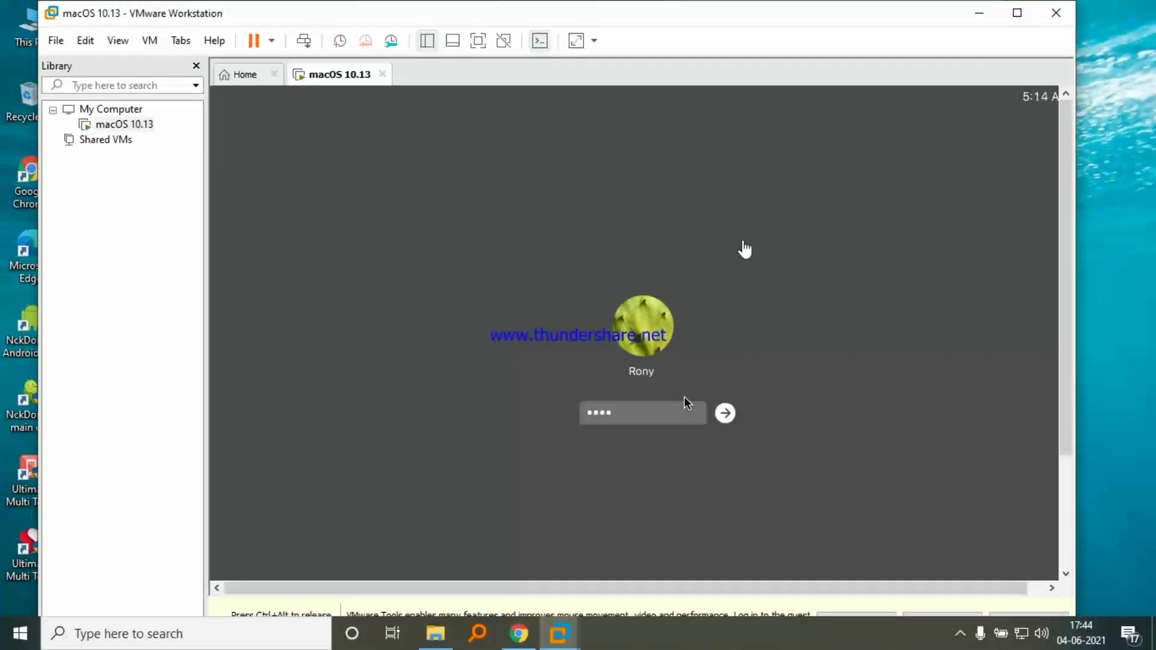
left_click(478, 40)
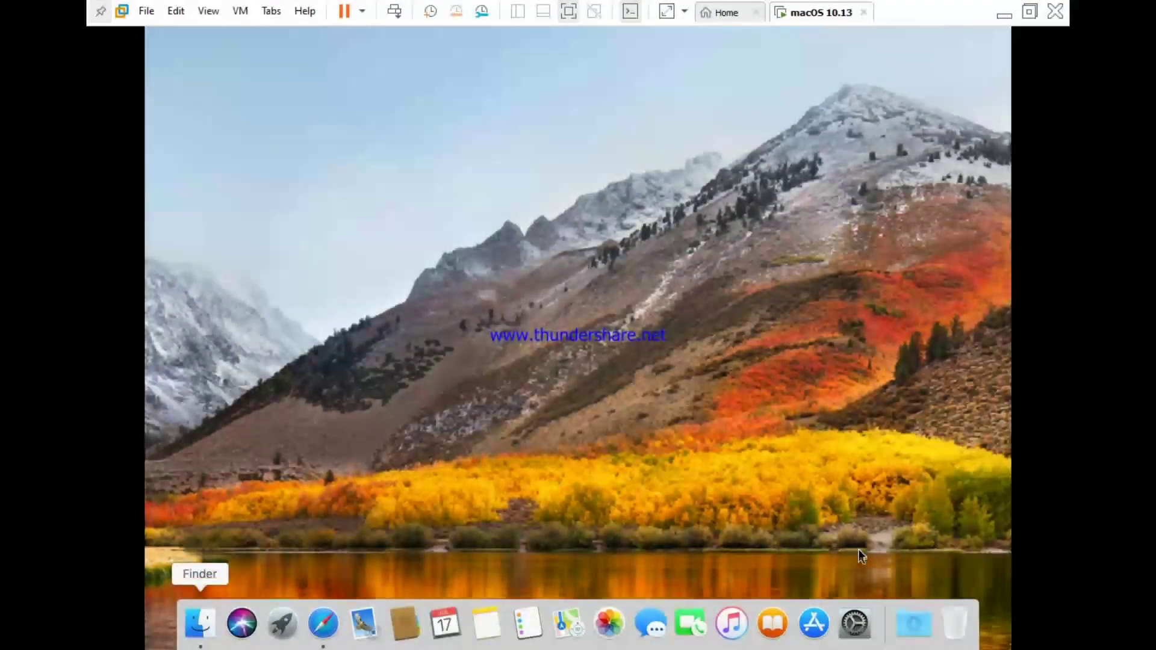
- Close the virtual machine application and power off the running macOS 10.13 virtual machine
left_click(1056, 11)
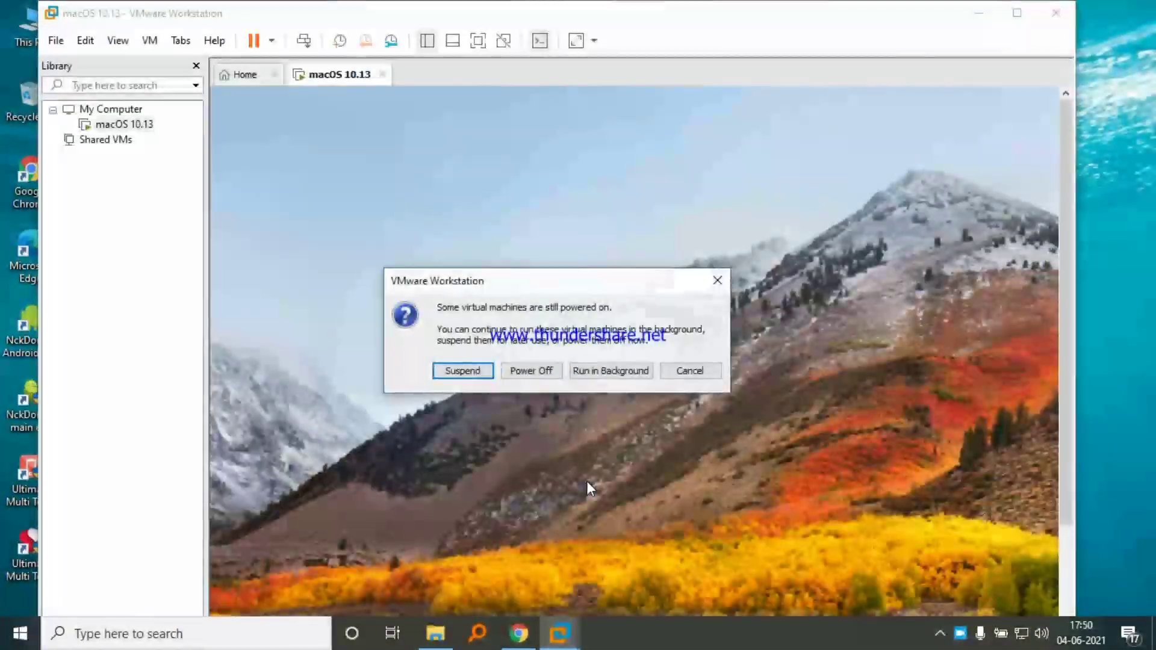
left_click(544, 373)
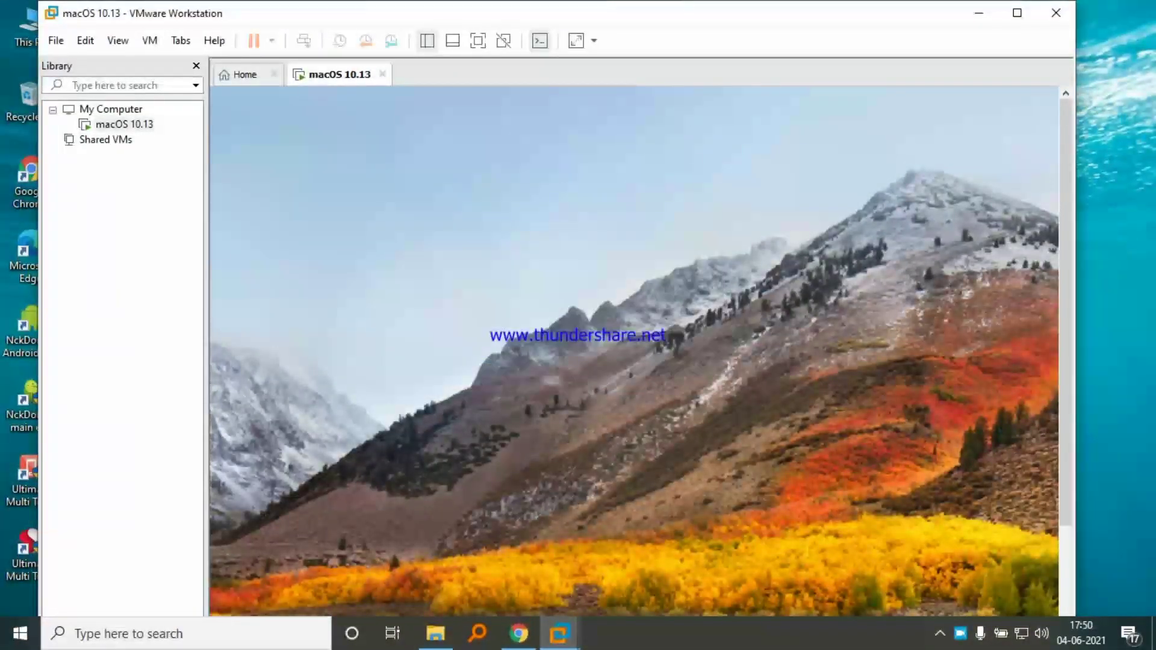